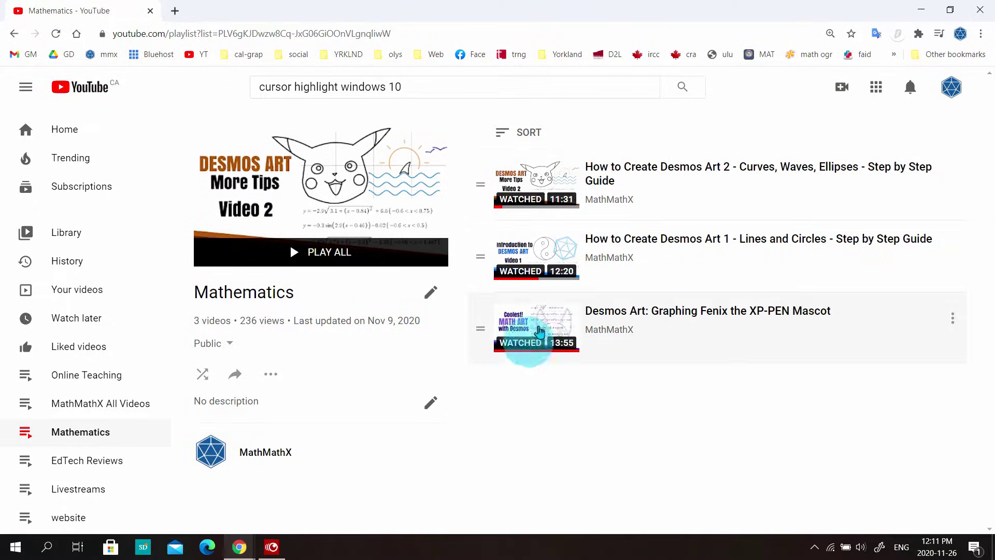
Step: Open the Desmos graph linked in the "How to Create Desmos Art 1" video description and sign in to Desmos with the first Google account
{"action": "left_click", "coordinate": [554, 254]}
{"action": "scroll", "coordinate": [362, 337], "scroll_direction": "down", "scroll_amount": 5}
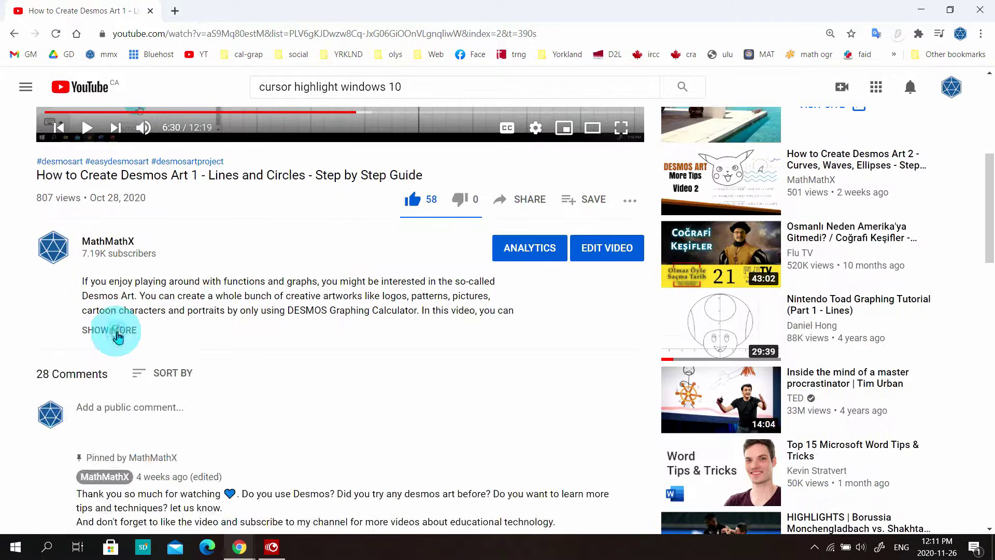
{"action": "left_click", "coordinate": [116, 331]}
{"action": "left_click", "coordinate": [296, 398]}
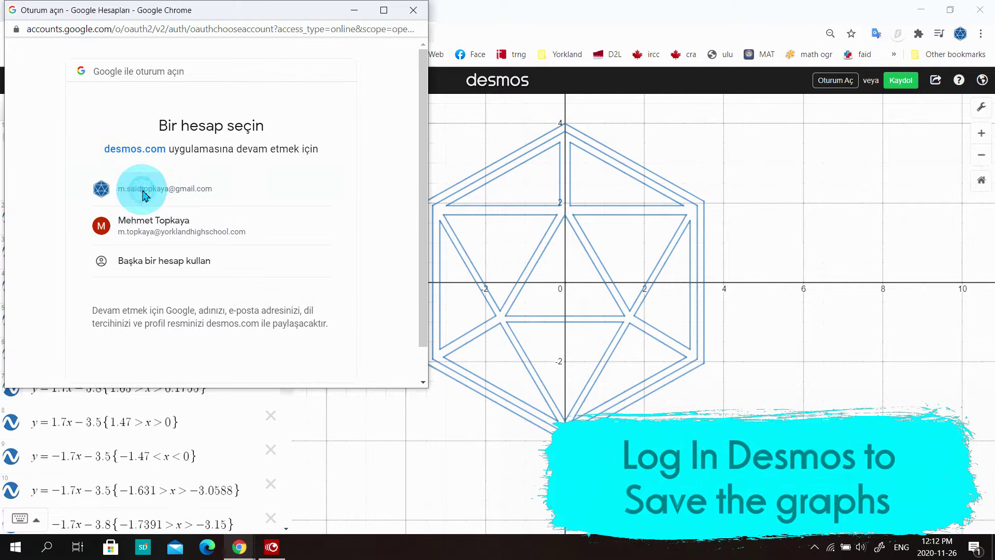
{"action": "left_click", "coordinate": [139, 190]}
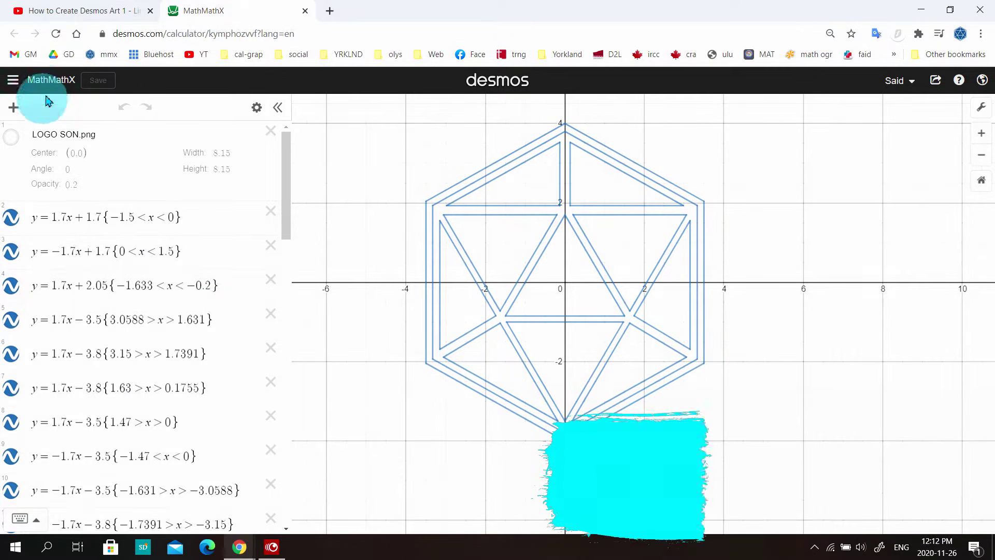
Step: Save a copy of the MathMathX graph titled "MathMathX Copy 3"
{"action": "left_click", "coordinate": [50, 80]}
{"action": "left_click", "coordinate": [450, 184]}
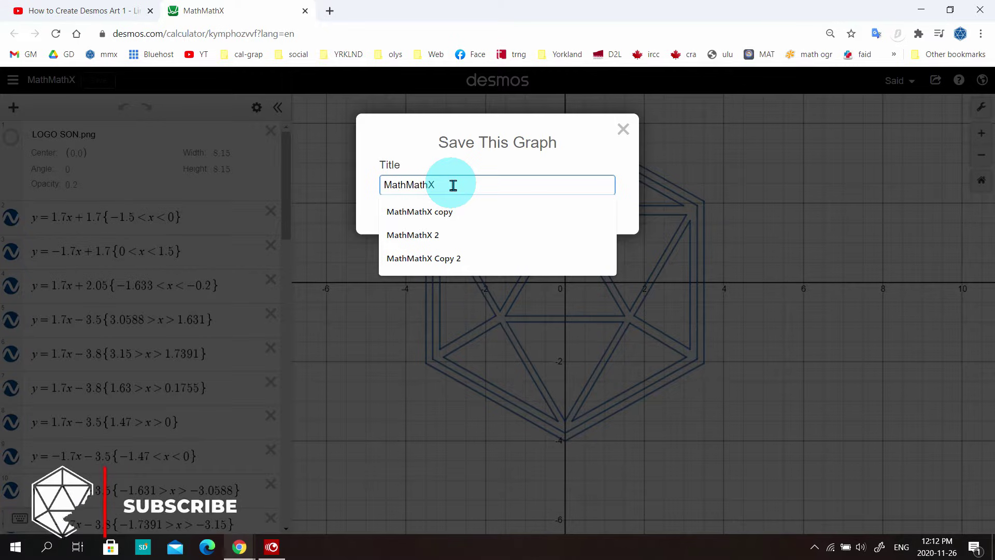
{"action": "type", "text": "Copy 3"}
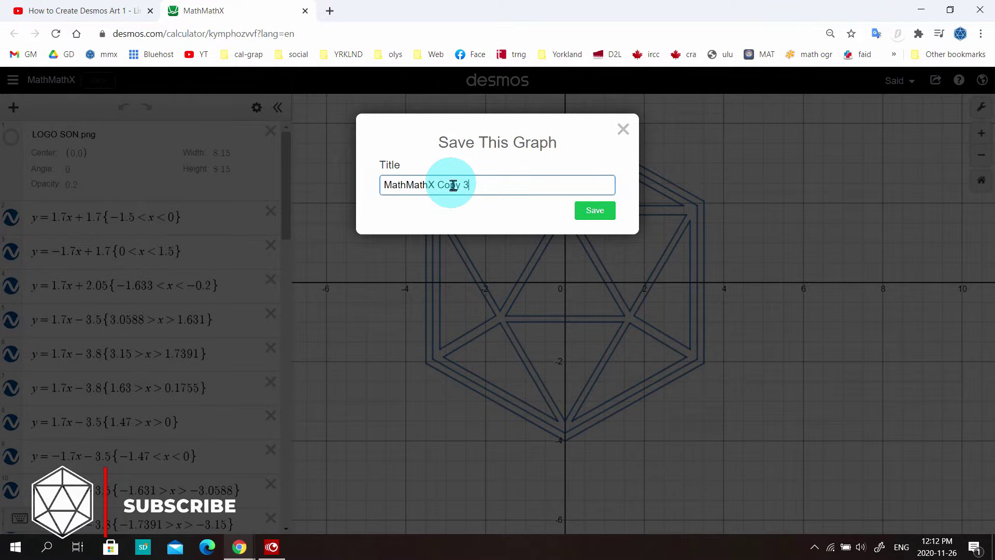
{"action": "key", "text": "Return"}
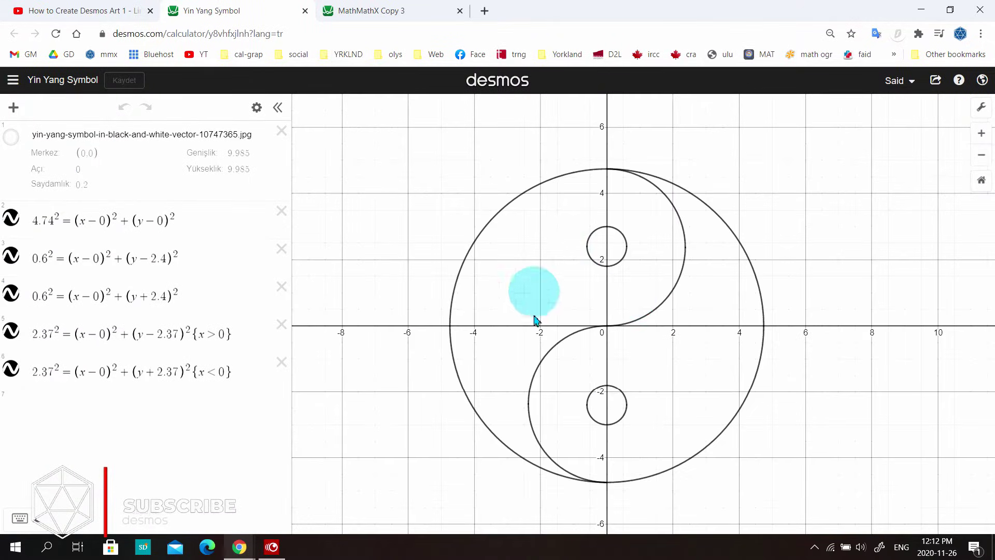
Step: Save a copy of the Yin Yang graph as "Yin Yang Symbol Copy 3" and check the list of saved graphs
{"action": "left_click", "coordinate": [78, 80]}
{"action": "left_click", "coordinate": [489, 185]}
{"action": "type", "text": "Cop"}
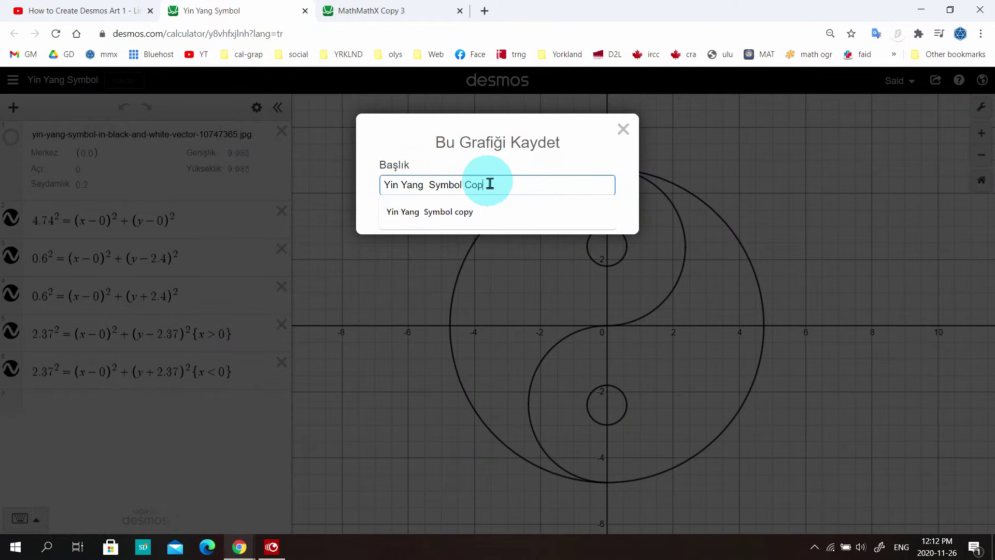
{"action": "type", "text": "y 3"}
{"action": "key", "text": "Return"}
{"action": "left_click", "coordinate": [13, 80]}
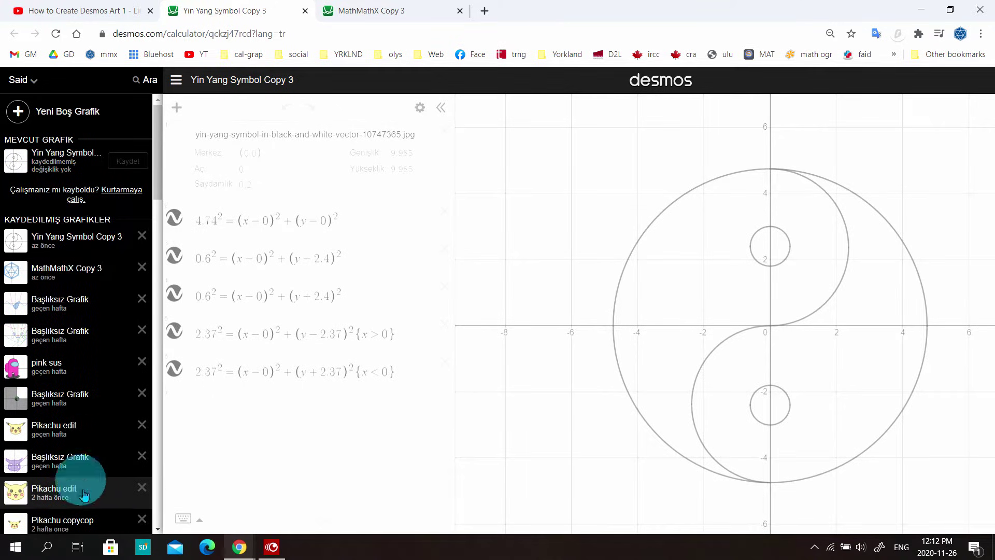
{"action": "left_click", "coordinate": [524, 279]}
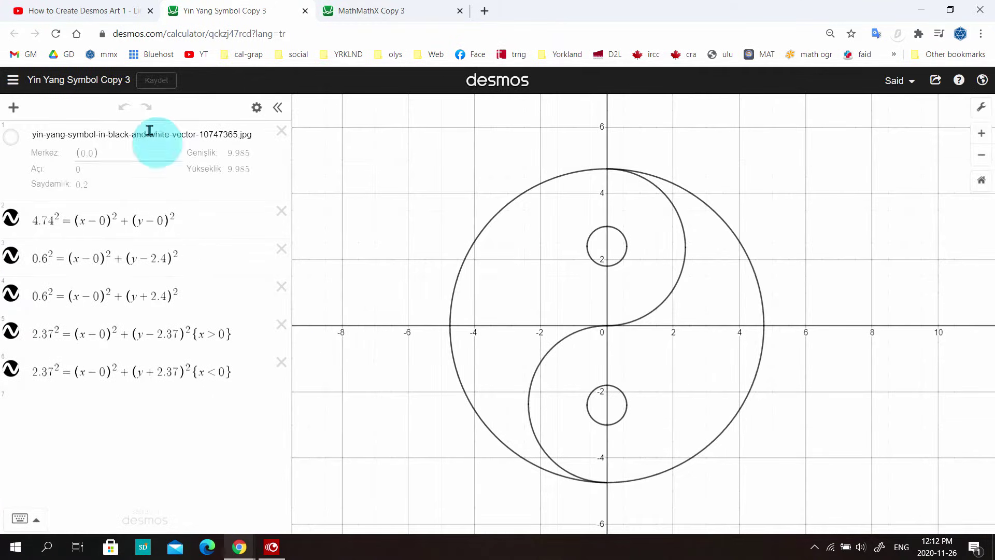
Step: Open a new blank Desmos graph and plot the line y = 2x
{"action": "left_click", "coordinate": [342, 34]}
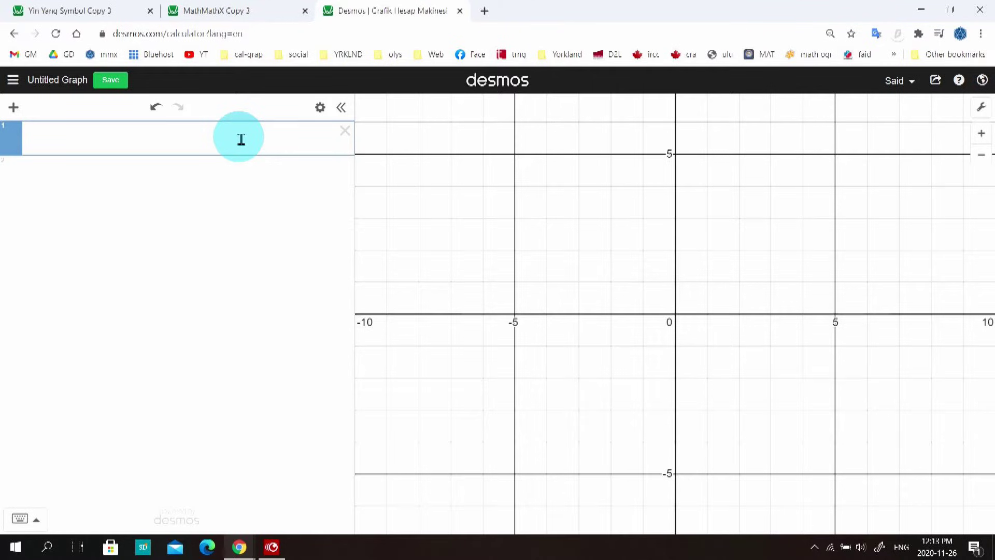
{"action": "type", "text": "=2x"}
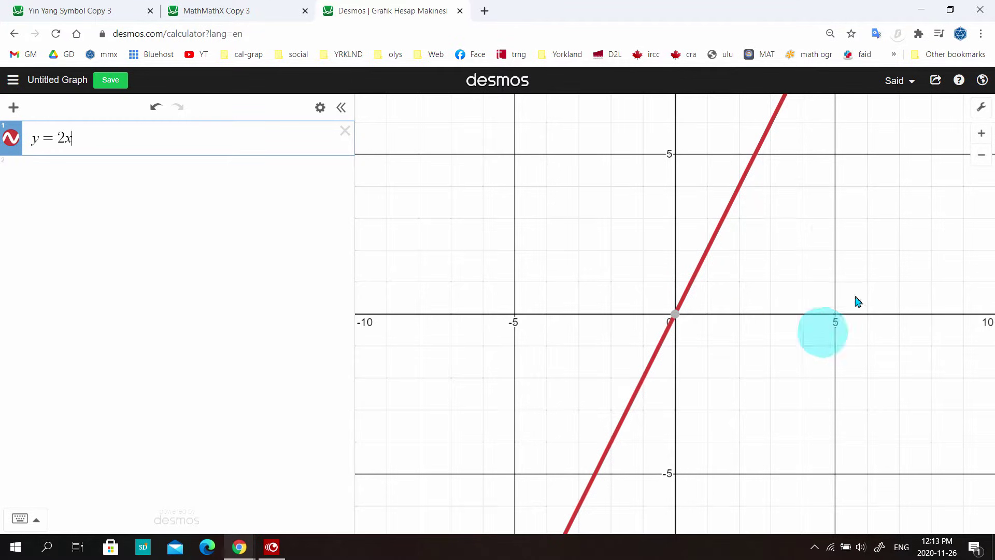
Step: Try the strict inequalities y > 2x and y < 2x in place of the equation y = 2x
{"action": "left_click", "coordinate": [58, 136]}
{"action": "key", "text": "BackSpace"}
{"action": "type", "text": ">"}
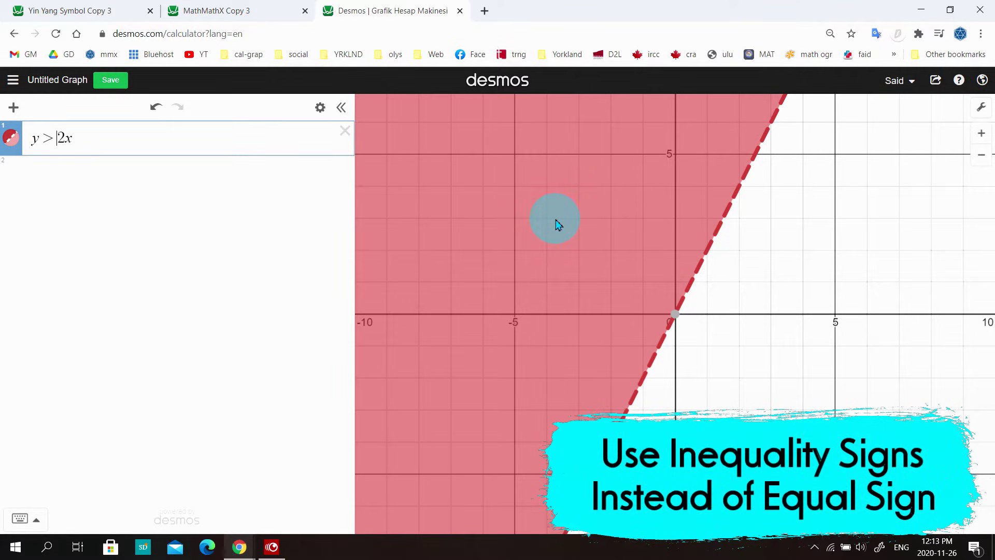
{"action": "key", "text": "BackSpace"}
{"action": "type", "text": "<"}
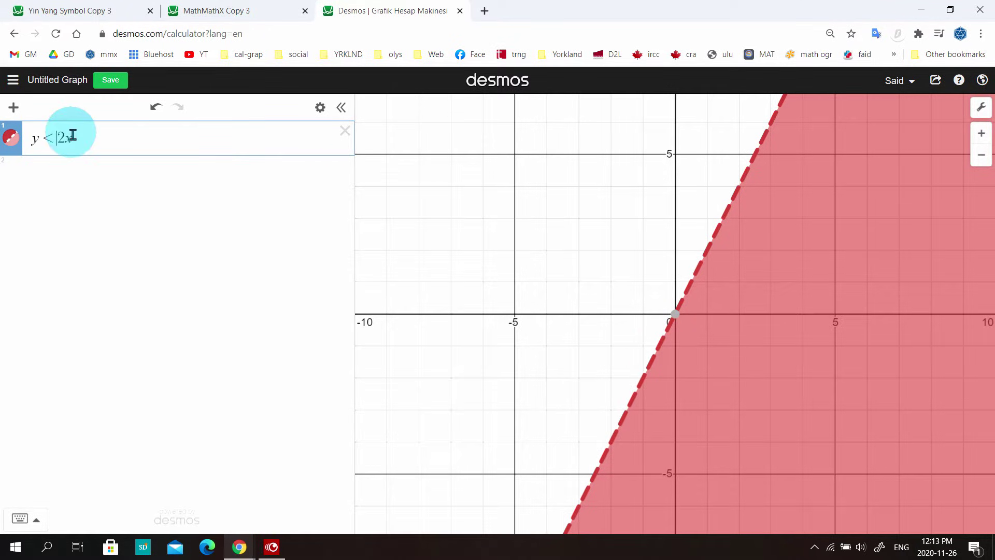
Step: Try the non-strict inequality y ≤ 2x in the first expression, and switch back to y < 2x for comparison
{"action": "key", "text": "BackSpace"}
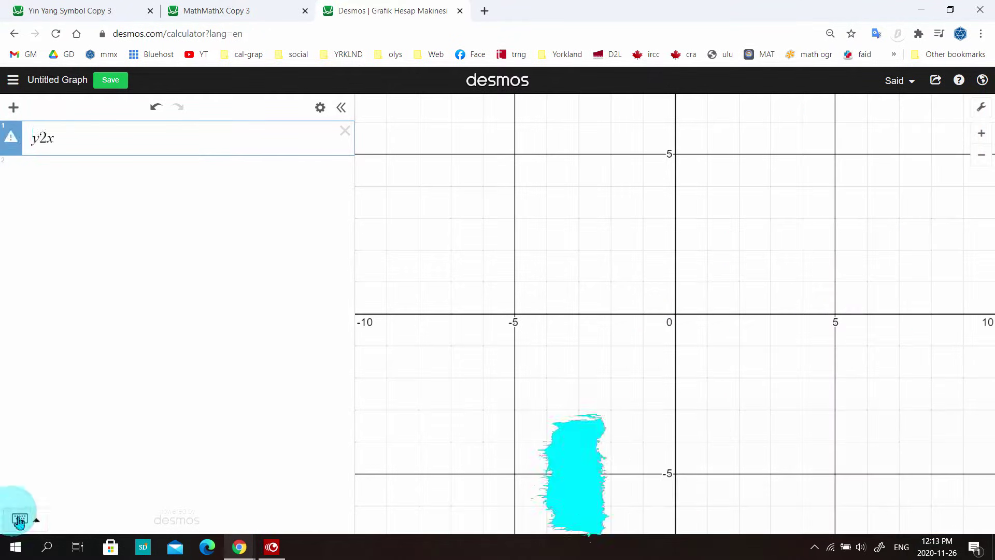
{"action": "left_click", "coordinate": [21, 519]}
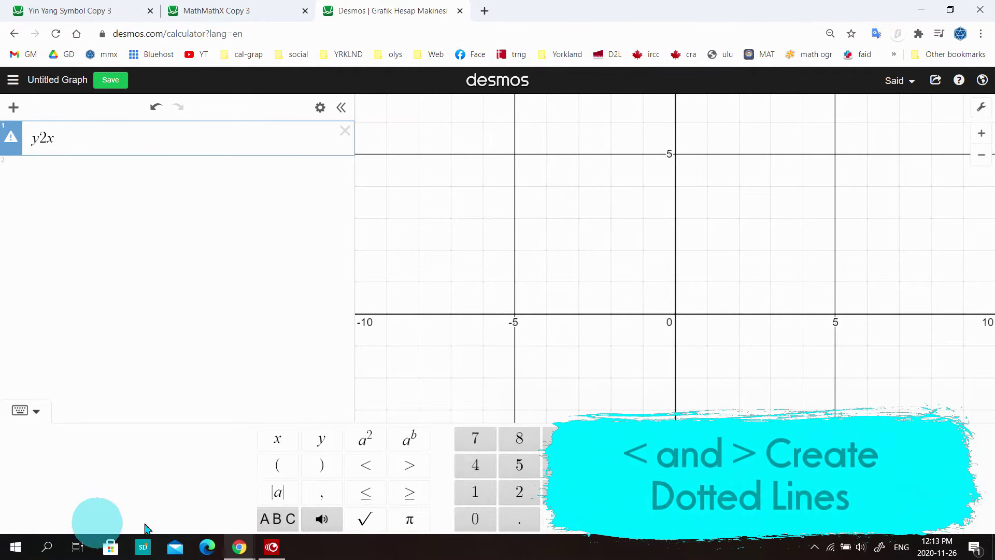
{"action": "left_click", "coordinate": [367, 493]}
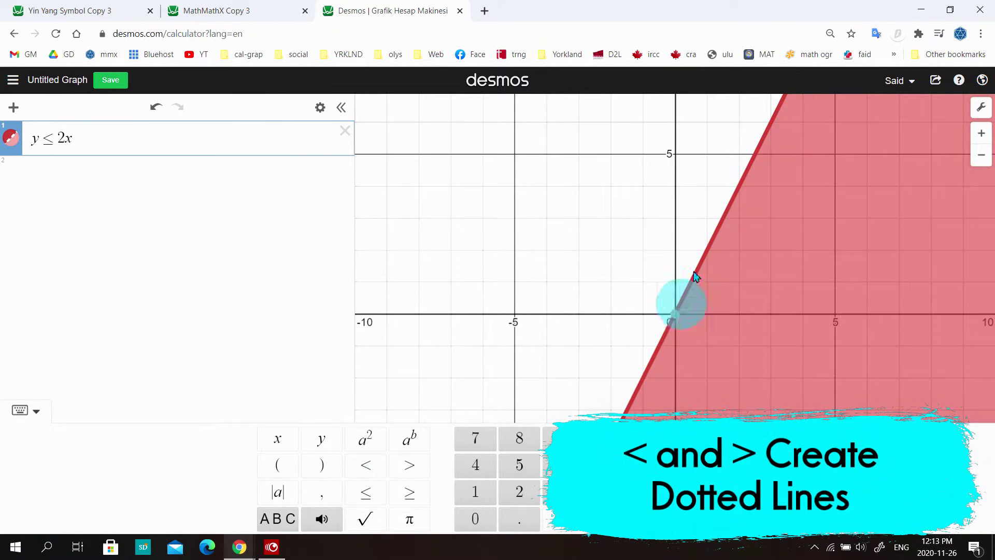
{"action": "key", "text": "BackSpace"}
{"action": "type", "text": "<"}
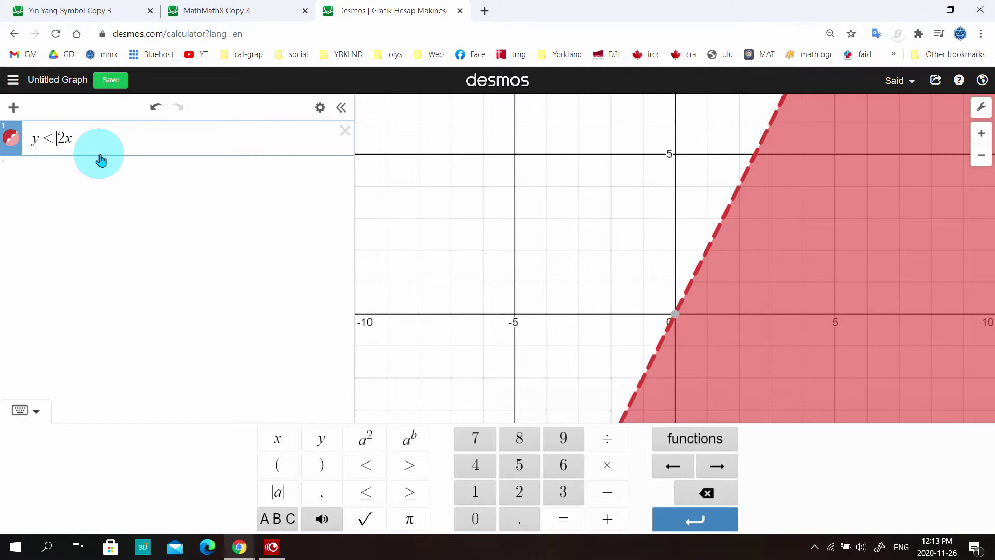
Step: Change the first expression to the non-strict inequality y ≥ 2x and put the on-screen keypad away
{"action": "key", "text": "BackSpace"}
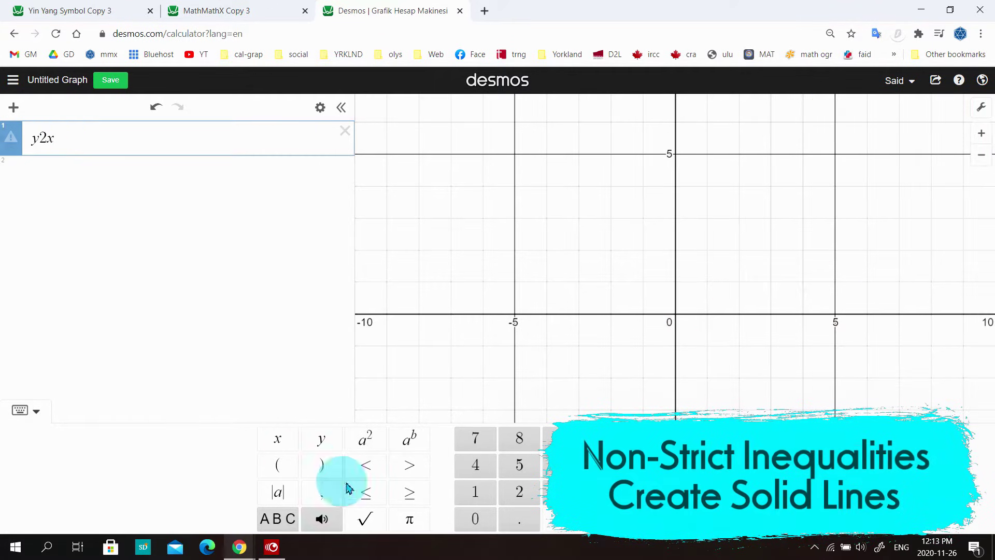
{"action": "left_click", "coordinate": [408, 492]}
{"action": "left_click", "coordinate": [758, 285]}
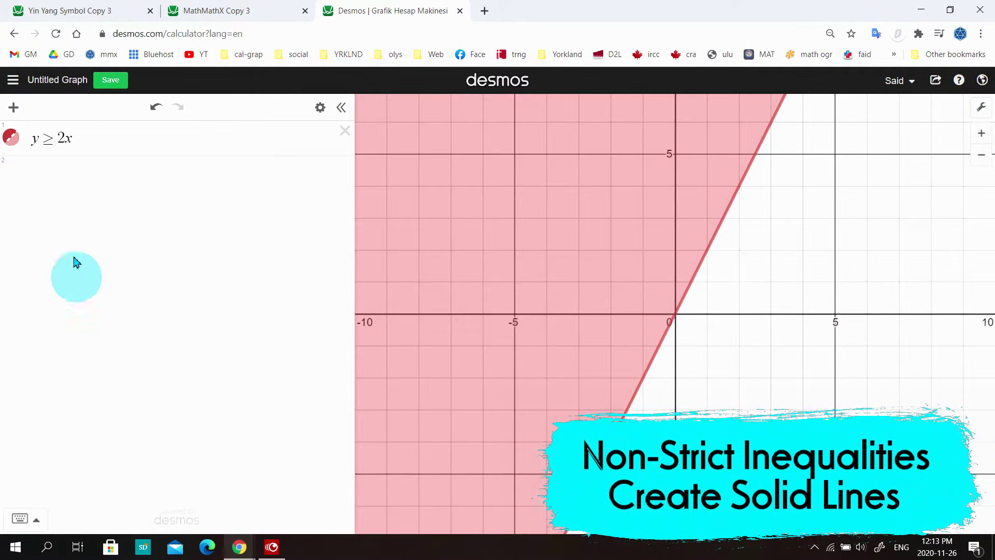
Step: Recolour the y ≥ 2x inequality, trying green and orange and settling on purple
{"action": "left_click", "coordinate": [59, 140]}
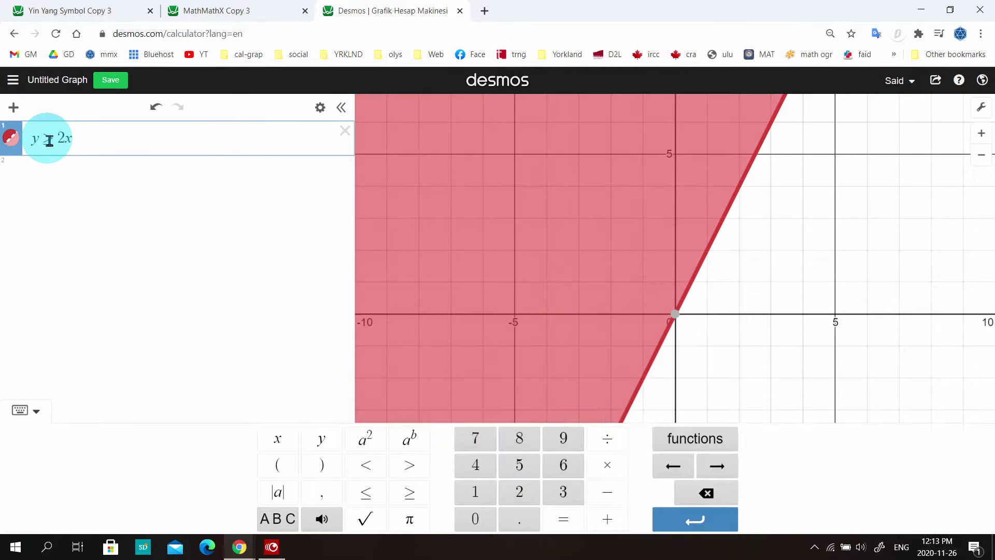
{"action": "left_click", "coordinate": [320, 107]}
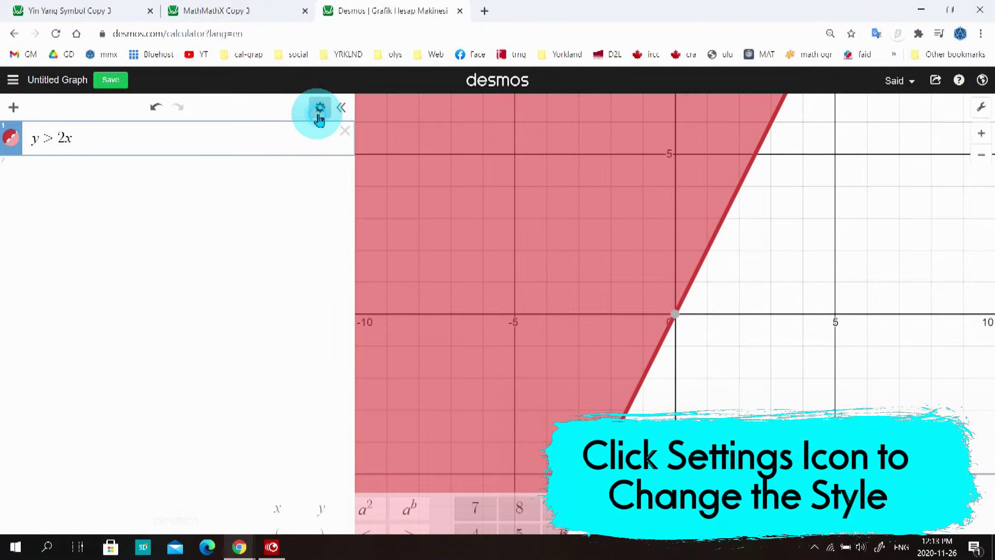
{"action": "left_click", "coordinate": [47, 150]}
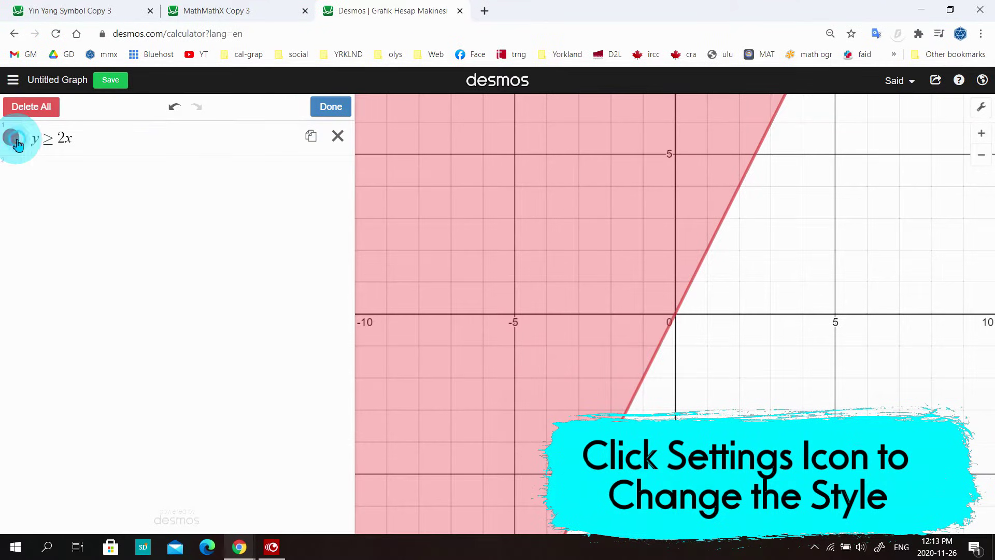
{"action": "left_click", "coordinate": [17, 144]}
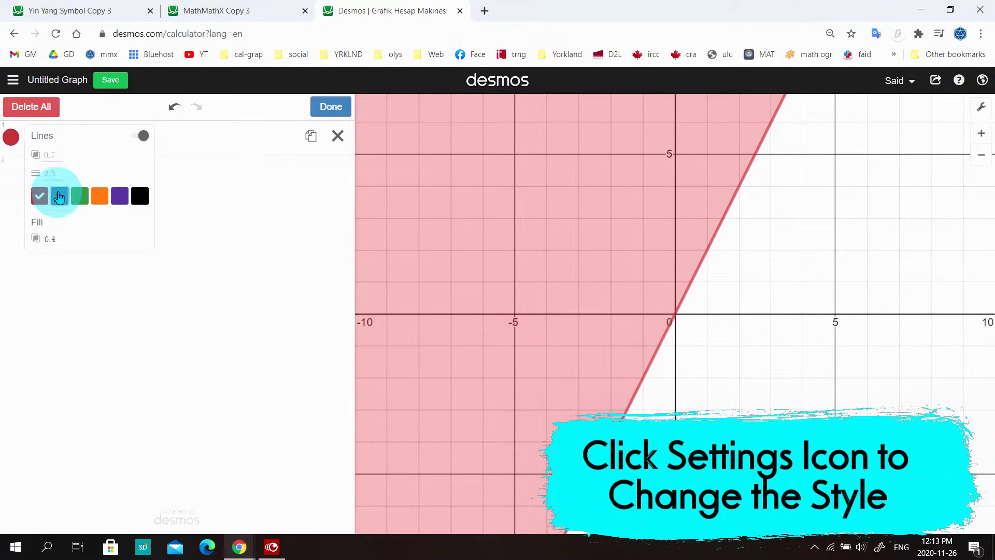
{"action": "left_click", "coordinate": [79, 196]}
{"action": "left_click", "coordinate": [99, 196]}
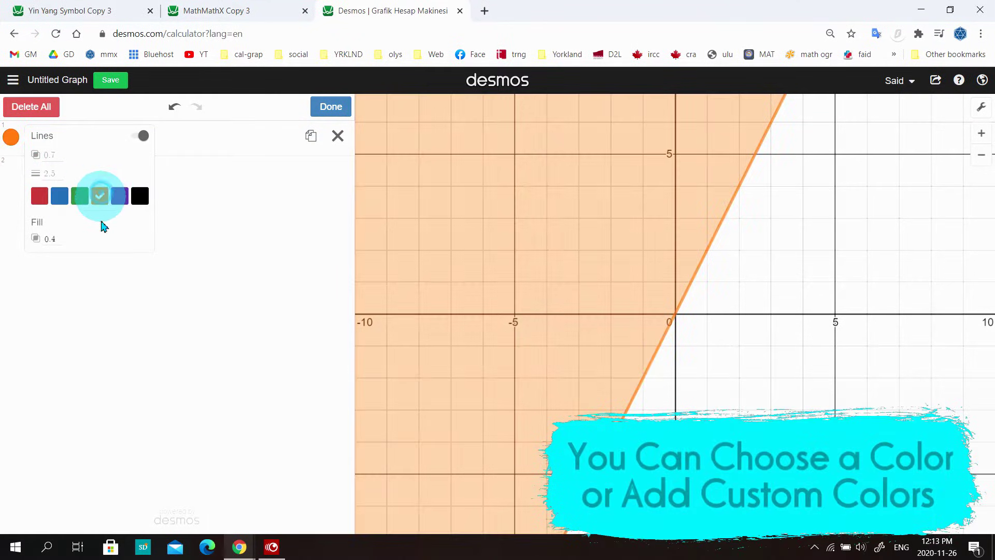
{"action": "left_click", "coordinate": [119, 196]}
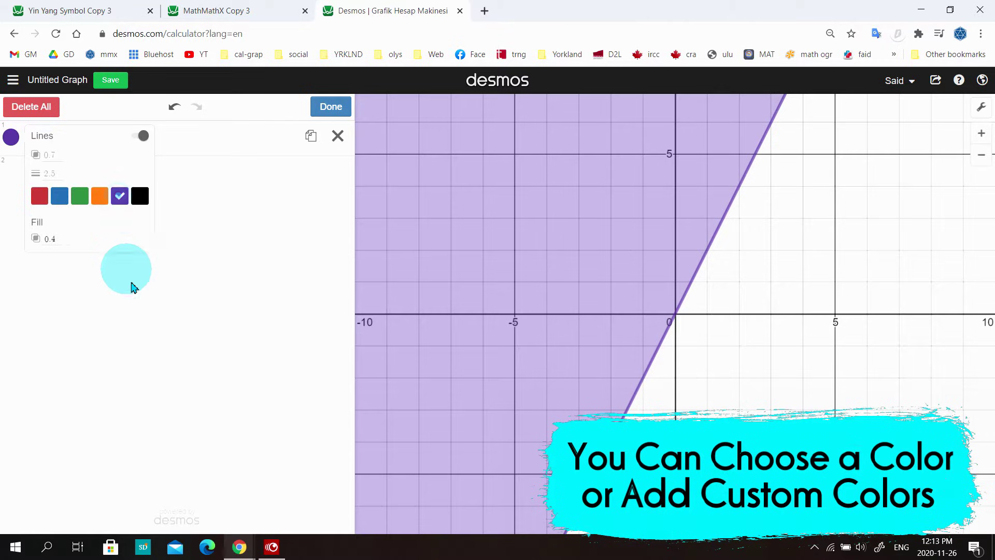
{"action": "left_click", "coordinate": [187, 251]}
Step: Turn off the boundary line of the purple inequality, keep only its fill, and view the shaded region with the expression list collapsed
{"action": "left_click", "coordinate": [45, 148]}
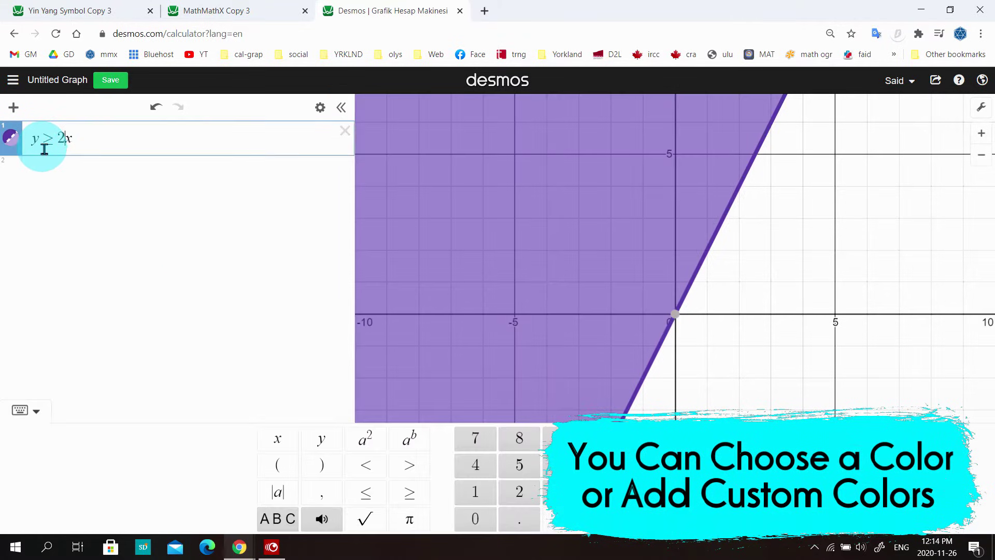
{"action": "left_click", "coordinate": [10, 138]}
{"action": "left_click", "coordinate": [138, 136]}
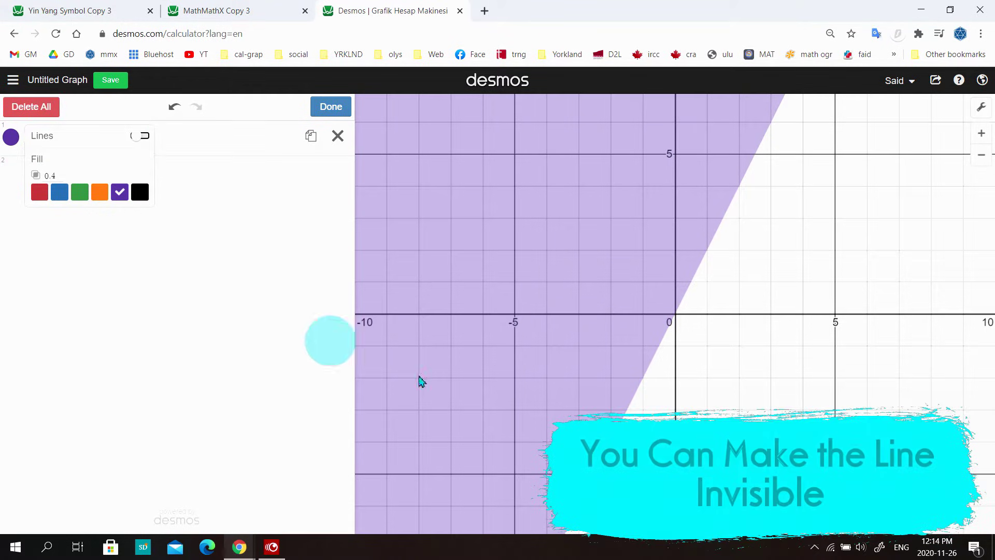
{"action": "left_click", "coordinate": [335, 111]}
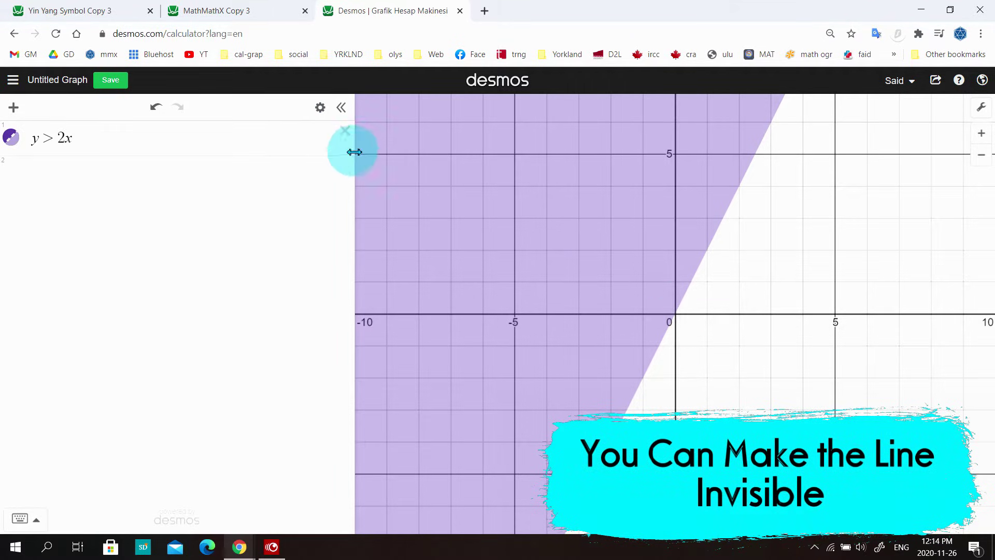
{"action": "left_click", "coordinate": [341, 109]}
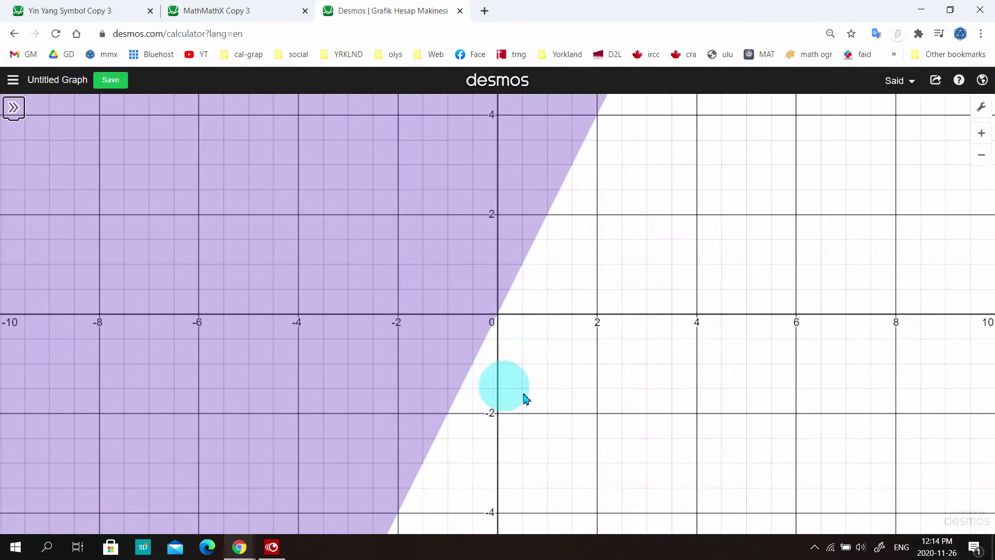
{"action": "left_click_drag", "start_coordinate": [628, 251], "coordinate": [692, 251]}
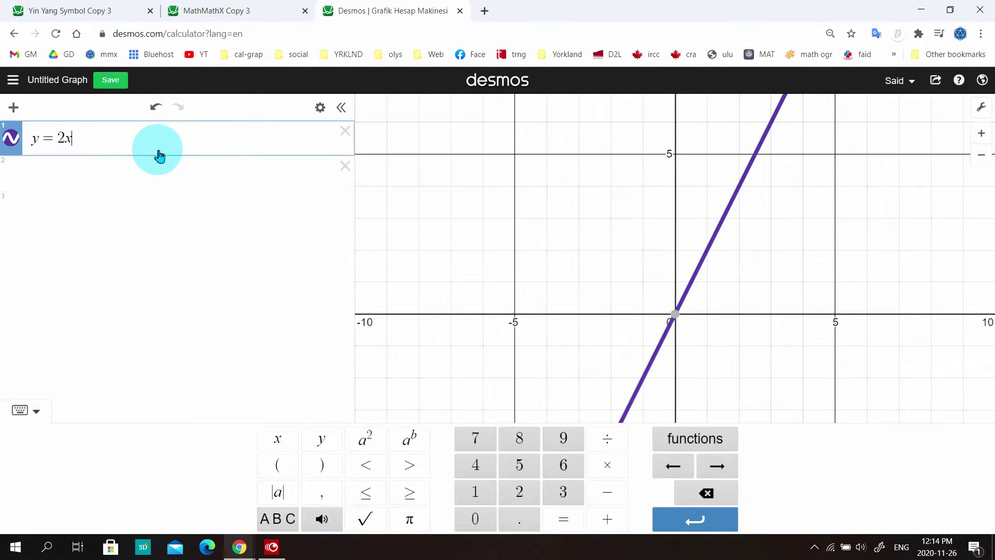
Step: Plot y = −2x as a second line below y = 2x
{"action": "key", "text": "Return"}
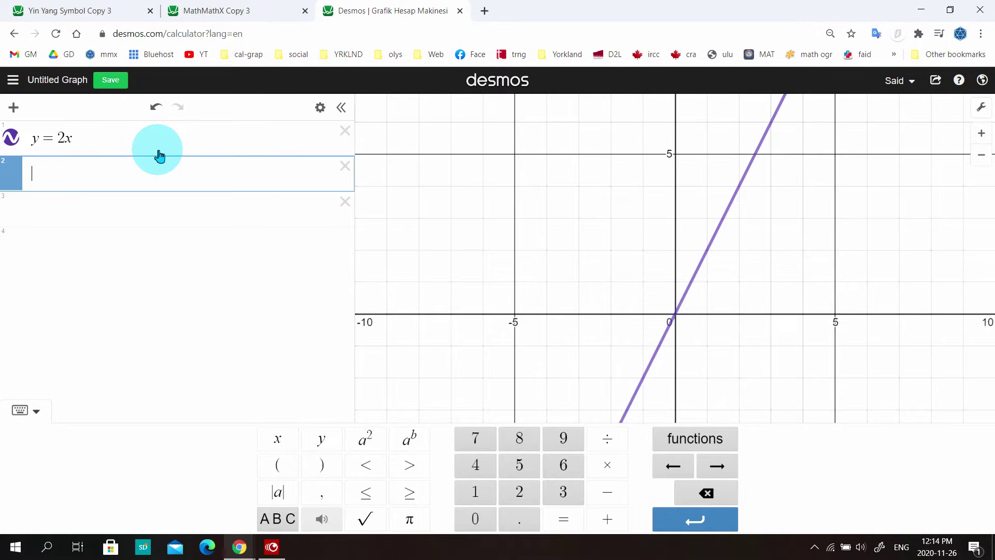
{"action": "type", "text": "y=-2x"}
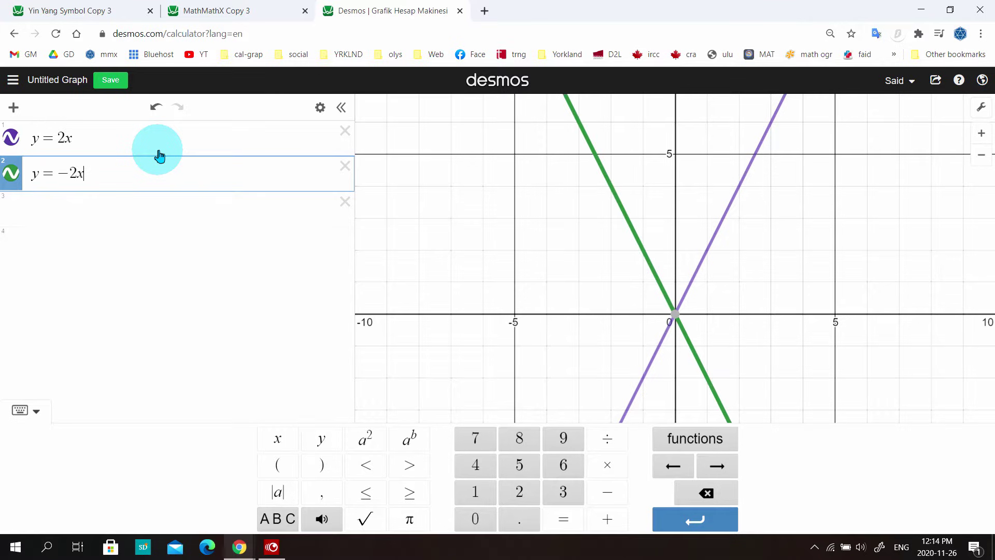
{"action": "key", "text": "Return"}
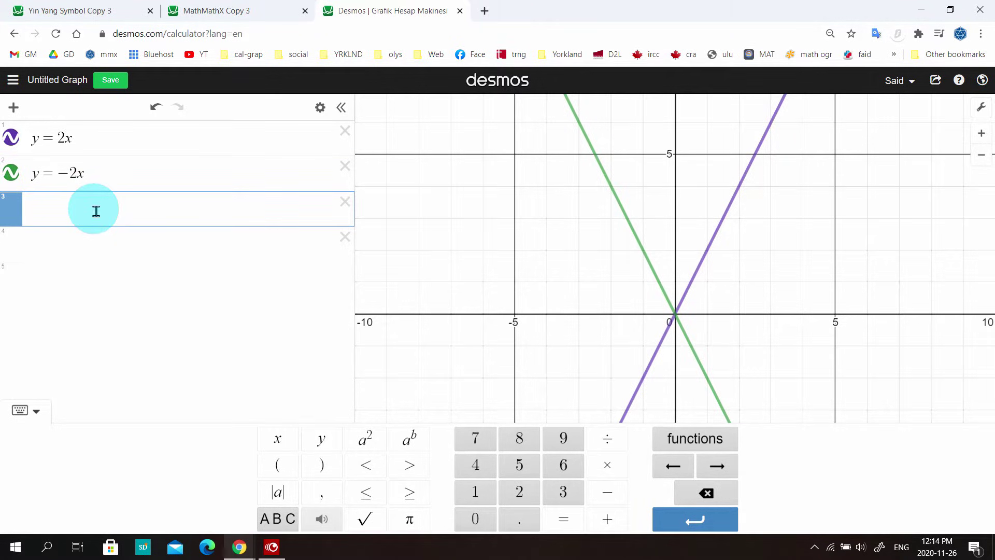
Step: Shade the area between the two lines with the compound inequality −2x < y < 2x as the third expression
{"action": "type", "text": "y<2x"}
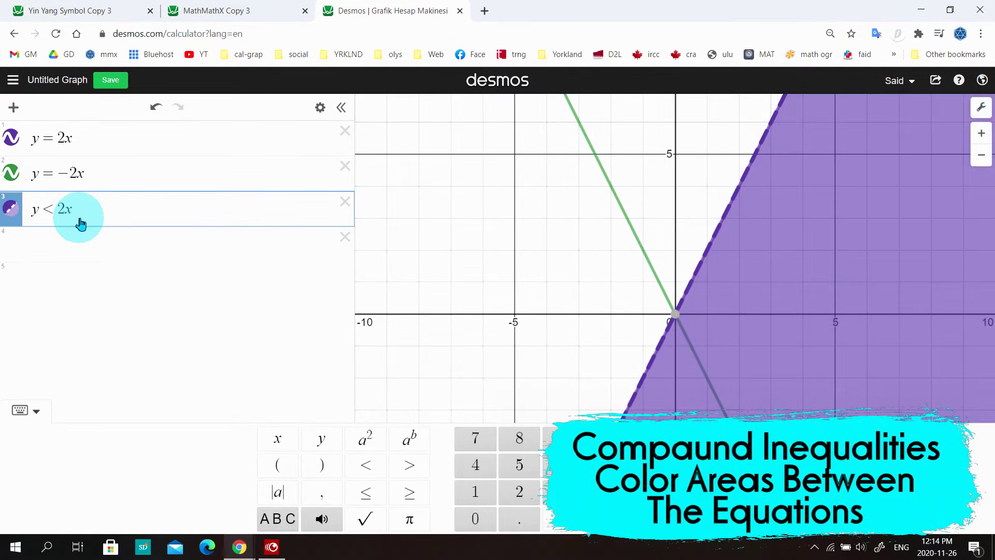
{"action": "key", "text": "Home"}
{"action": "type", "text": "<"}
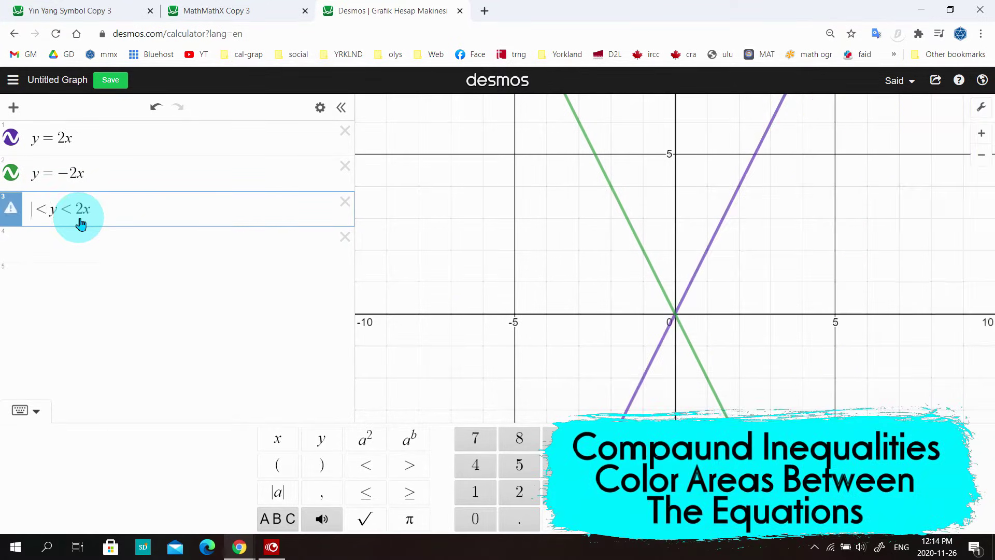
{"action": "type", "text": "-2x"}
{"action": "scroll", "coordinate": [635, 285], "scroll_direction": "down", "scroll_amount": 3}
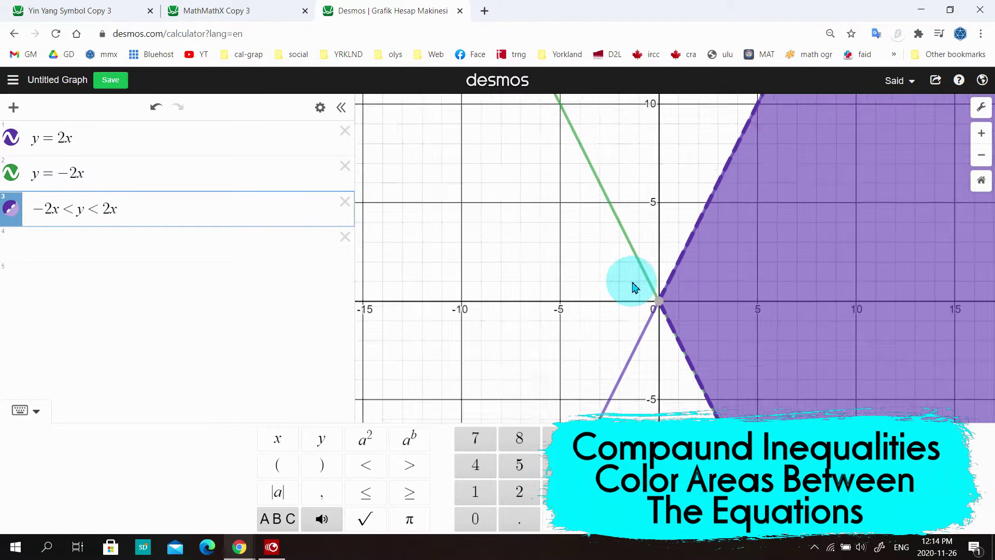
{"action": "scroll", "coordinate": [635, 285], "scroll_direction": "down", "scroll_amount": 2}
{"action": "left_click", "coordinate": [640, 304]}
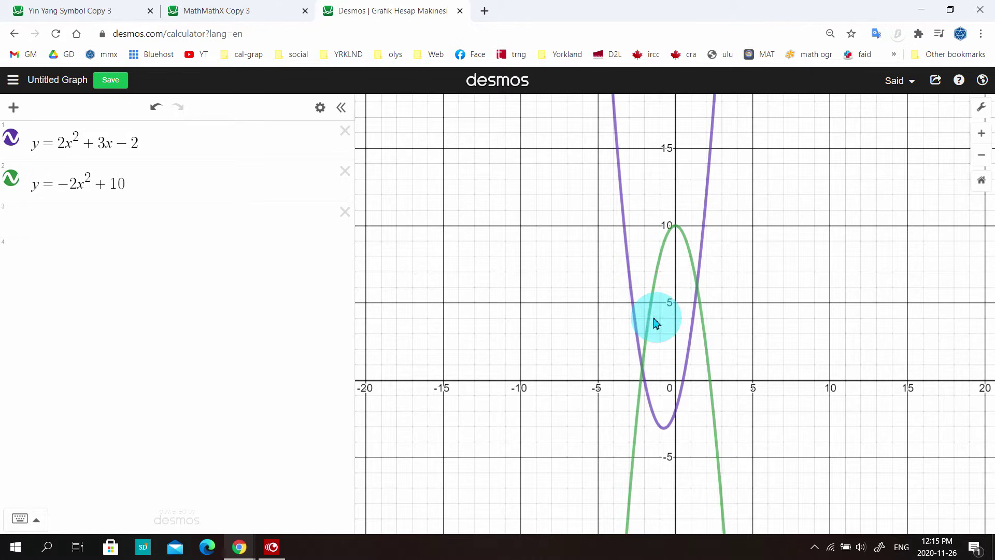
Step: Add a third expression y < −2x² + 10, copying its bound from the second parabola's equation
{"action": "left_click", "coordinate": [149, 230]}
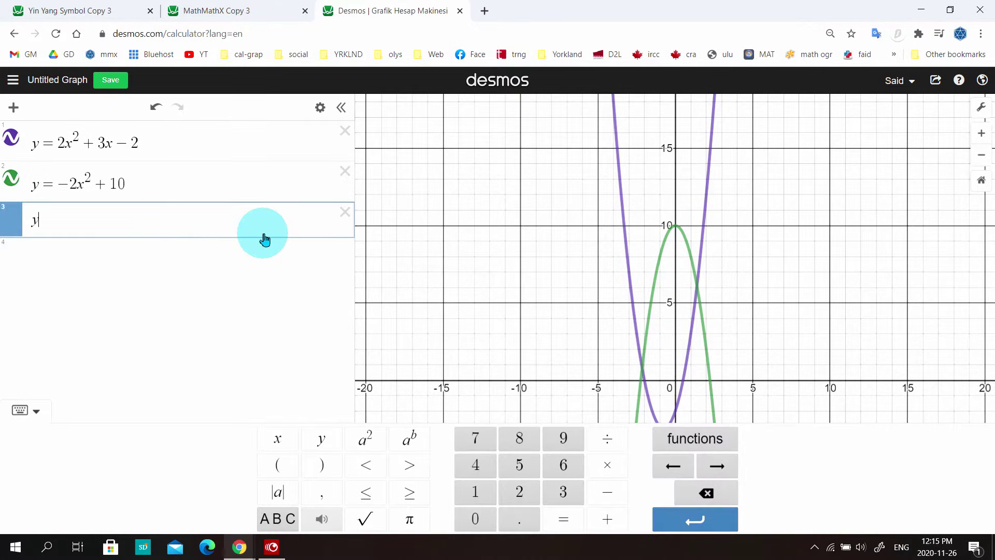
{"action": "type", "text": "y<"}
{"action": "left_click_drag", "start_coordinate": [125, 184], "coordinate": [56, 184]}
{"action": "key", "text": "ctrl+c"}
{"action": "left_click", "coordinate": [82, 218]}
{"action": "key", "text": "ctrl+v"}
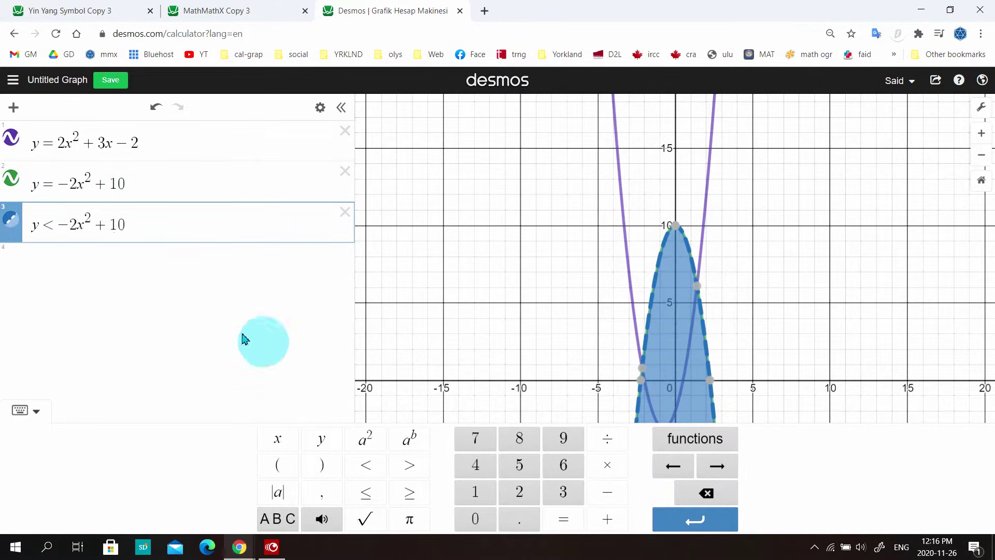
Step: Extend the inequality to 2x² + 3x − 2 < y < −2x² + 10, copying the lower bound from the first parabola's equation
{"action": "key", "text": "Home"}
{"action": "type", "text": "<"}
{"action": "left_click_drag", "start_coordinate": [139, 143], "coordinate": [62, 143]}
{"action": "key", "text": "ctrl+c"}
{"action": "left_click", "coordinate": [33, 224]}
{"action": "key", "text": "ctrl+v"}
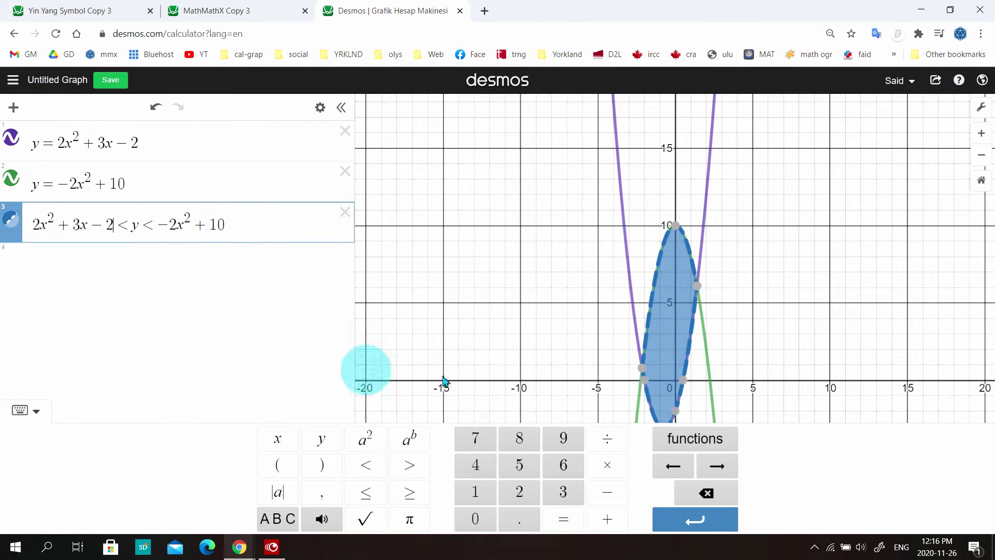
{"action": "left_click", "coordinate": [362, 373]}
{"action": "left_click", "coordinate": [649, 335]}
Step: Recolour the shaded region between the two parabolas black and leave the expression settings
{"action": "left_click", "coordinate": [320, 107]}
{"action": "left_click", "coordinate": [11, 218]}
{"action": "left_click", "coordinate": [141, 218]}
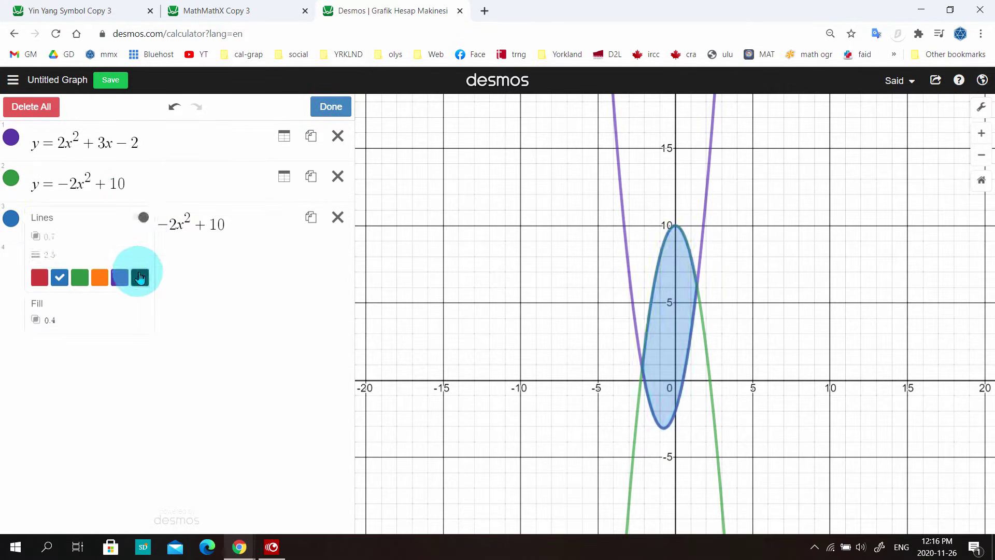
{"action": "left_click", "coordinate": [139, 274]}
{"action": "left_click", "coordinate": [450, 298]}
{"action": "left_click", "coordinate": [677, 358]}
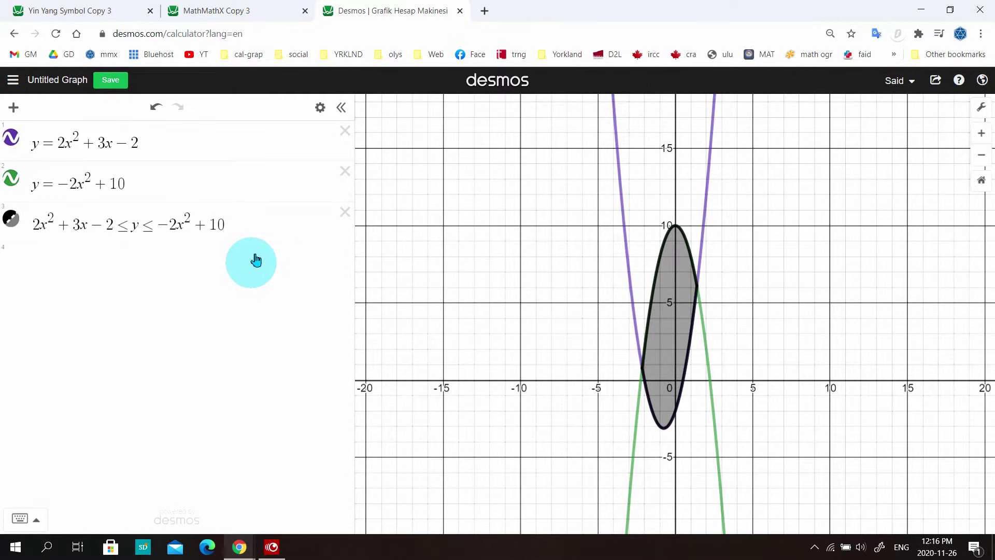
Step: Name the two parabola equations E_1 and E_2 by replacing y on their left-hand sides
{"action": "left_click", "coordinate": [257, 229]}
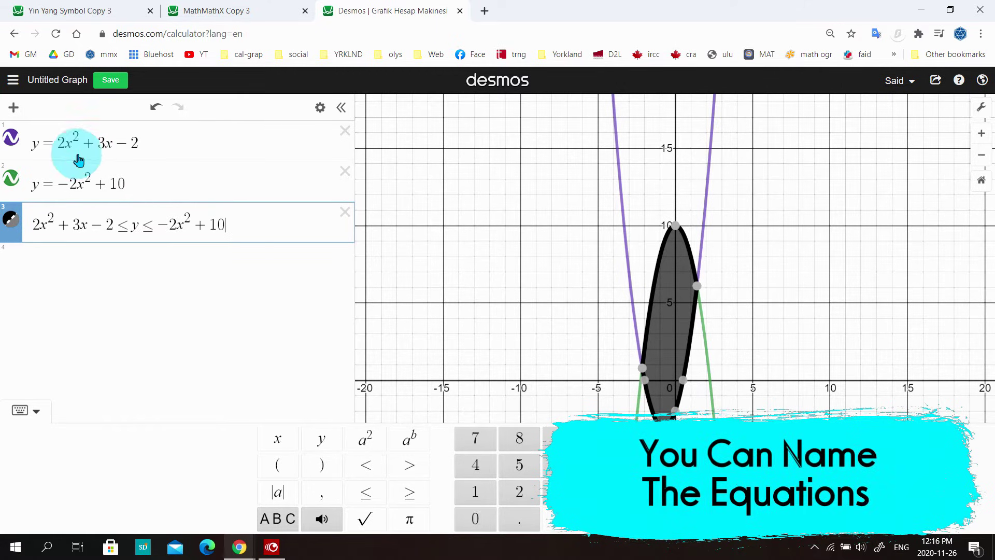
{"action": "left_click", "coordinate": [34, 143]}
{"action": "double_click", "coordinate": [33, 142]}
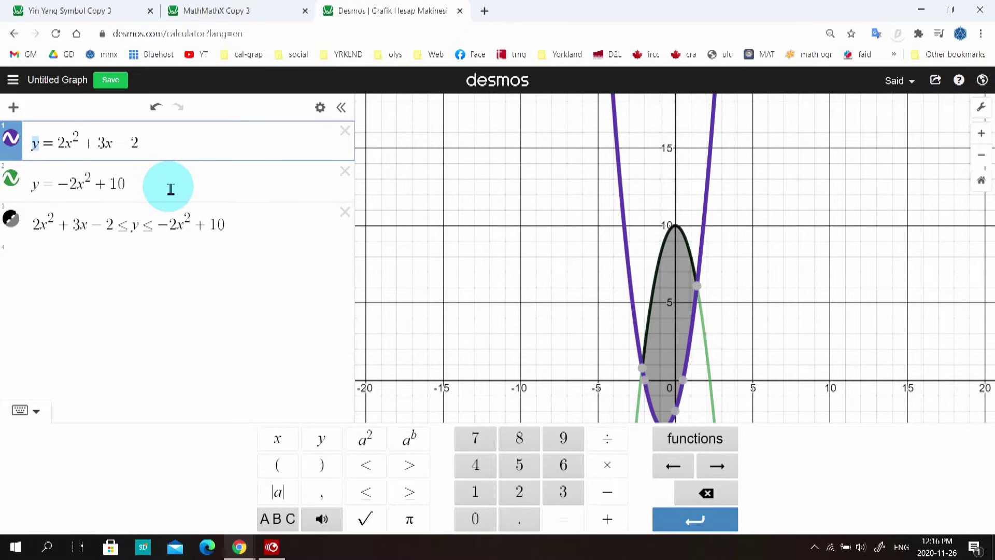
{"action": "type", "text": "E1"}
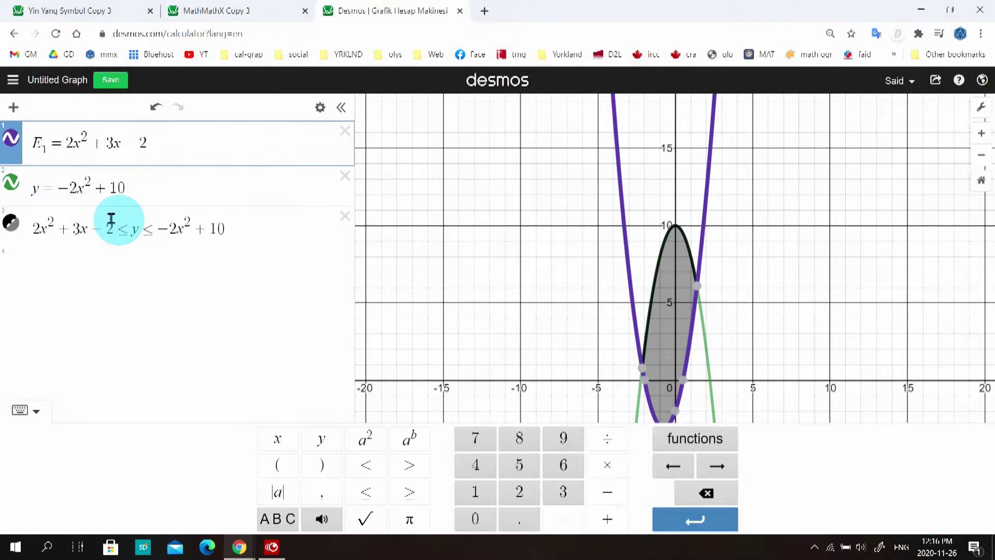
{"action": "left_click", "coordinate": [42, 187]}
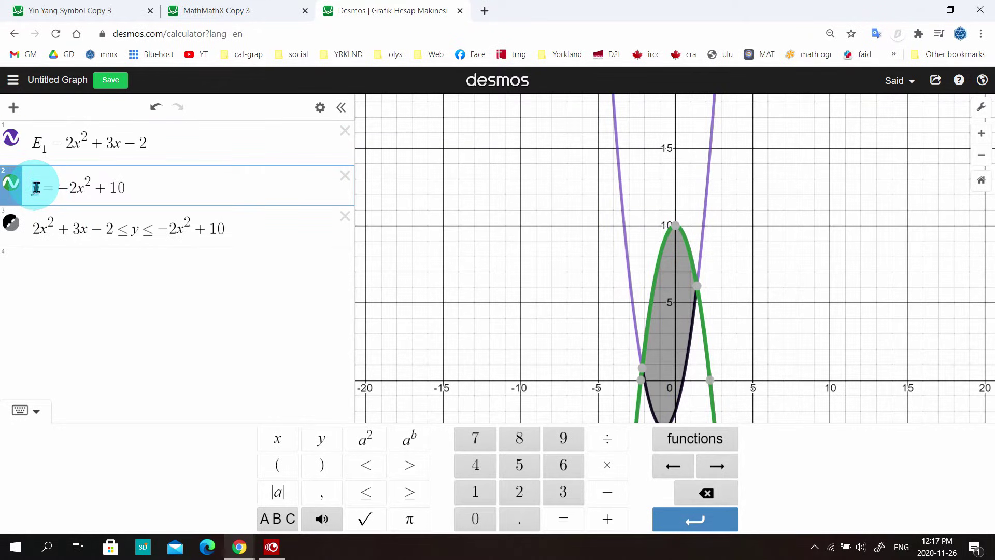
{"action": "type", "text": "E_2"}
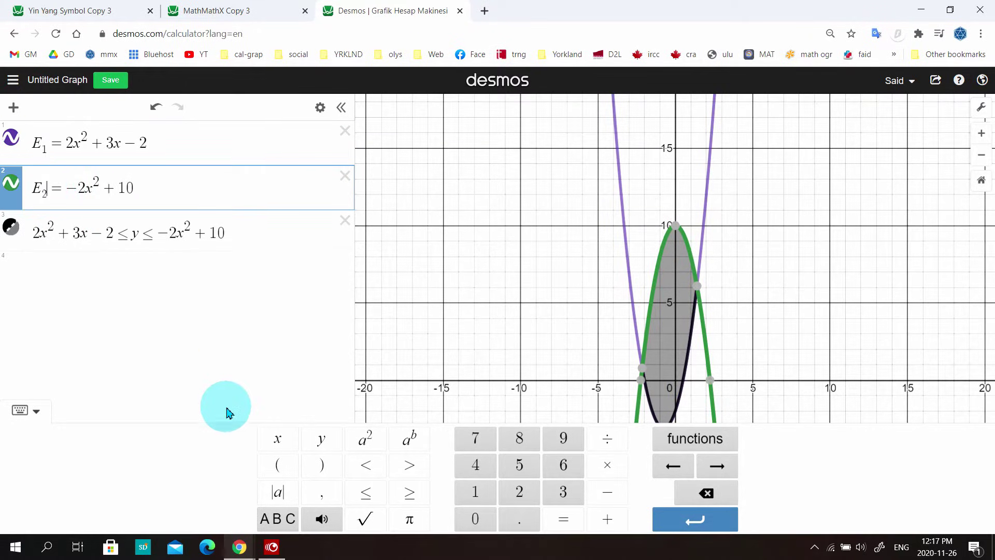
Step: Replace both bounds of the compound inequality with the equation names so that it reads E_1 ≤ y ≤ E_2
{"action": "left_click_drag", "start_coordinate": [229, 233], "coordinate": [158, 233]}
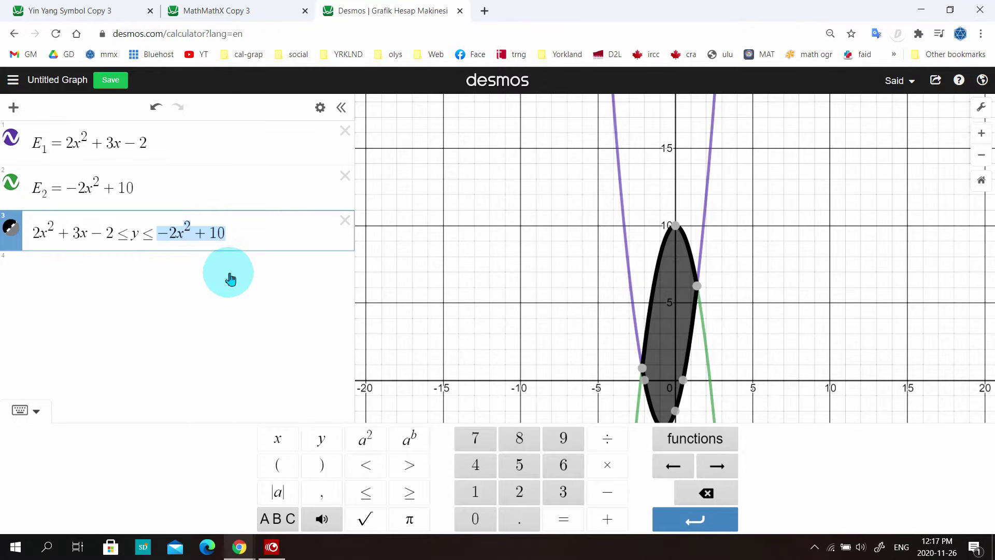
{"action": "type", "text": "E_2"}
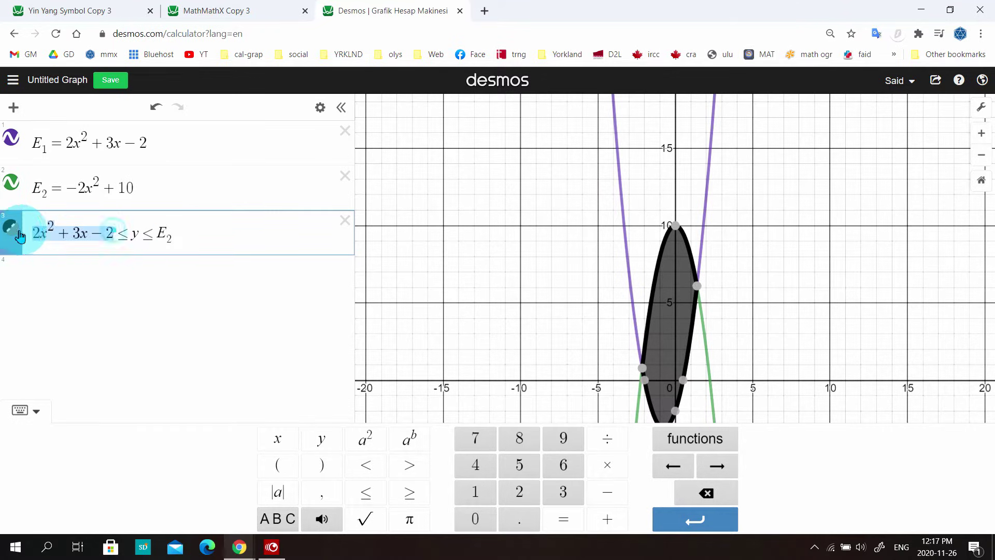
{"action": "left_click_drag", "start_coordinate": [54, 233], "coordinate": [18, 236]}
{"action": "key", "text": "BackSpace"}
{"action": "type", "text": "E_1"}
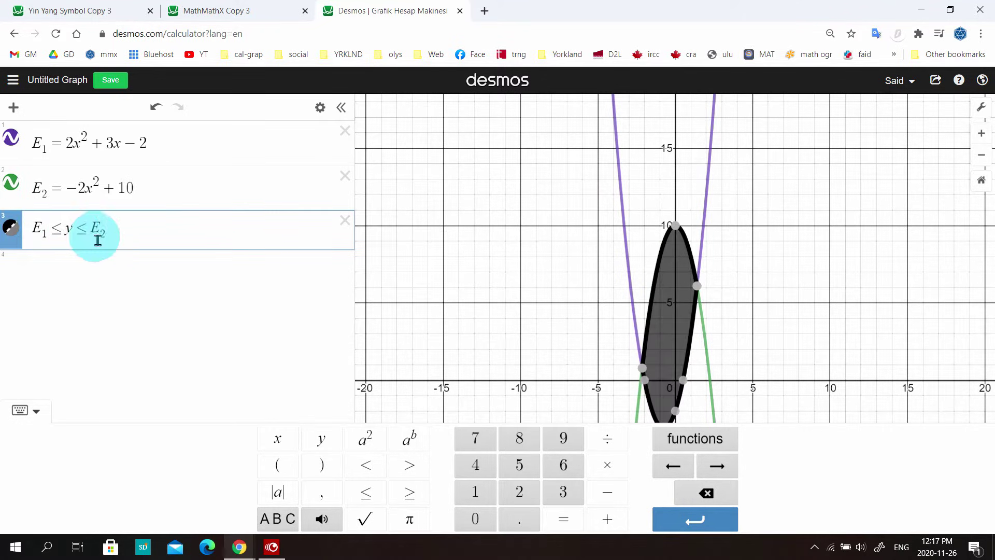
{"action": "key", "text": "Return"}
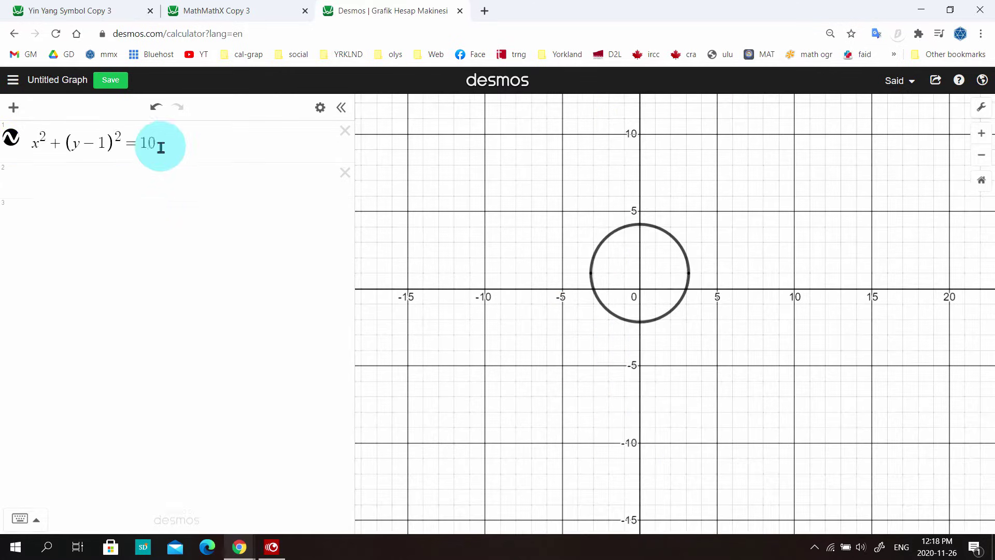
Step: Shade the inside of the circle by changing its equation to the inequality x² + (y − 1)² < 10
{"action": "left_click", "coordinate": [142, 140]}
{"action": "left_click_drag", "start_coordinate": [124, 141], "coordinate": [140, 142]}
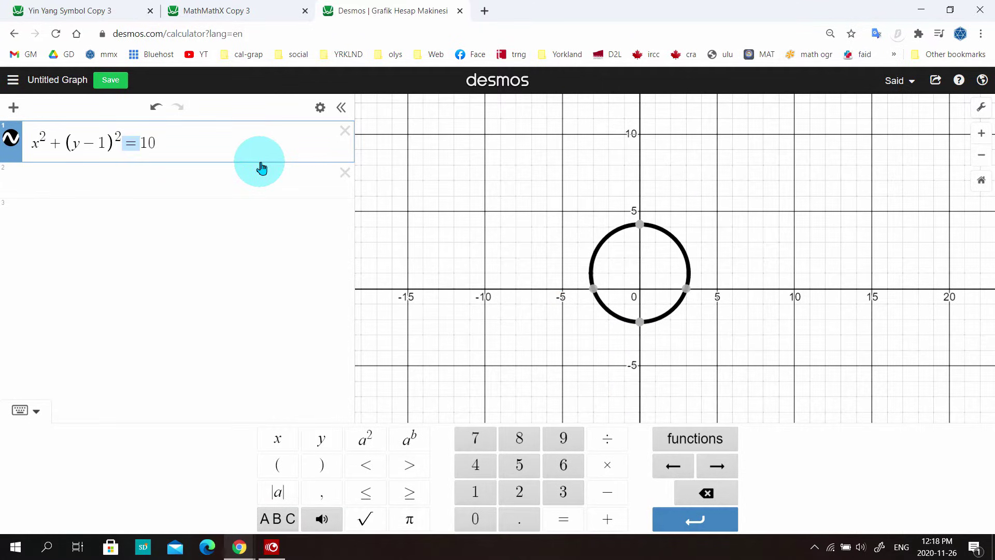
{"action": "type", "text": ">"}
{"action": "key", "text": "BackSpace"}
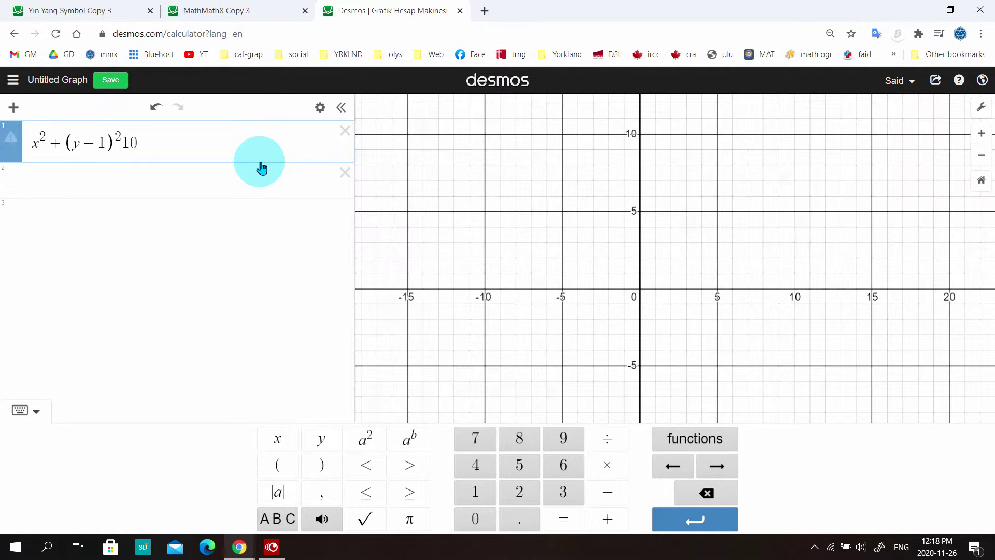
{"action": "type", "text": "<"}
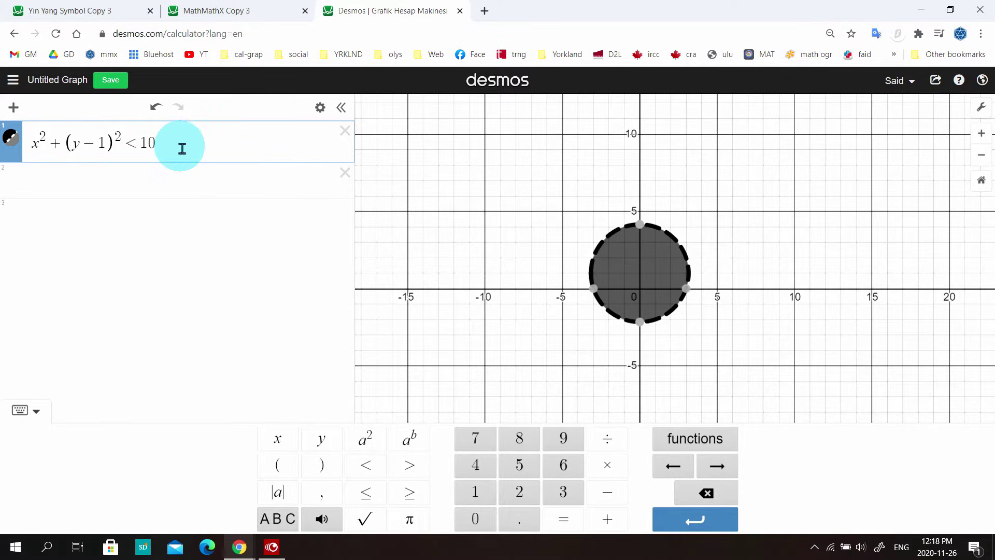
{"action": "key", "text": "BackSpace"}
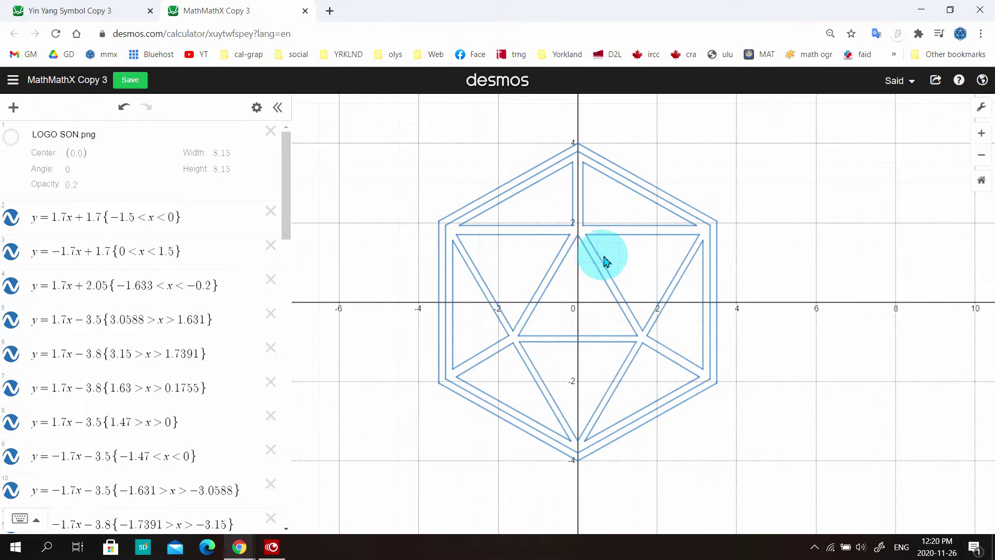
Step: Name the first twelve line equations of the logo graph E_1 to E_12, replacing y on their left-hand sides
{"action": "left_click", "coordinate": [576, 238]}
{"action": "type", "text": "E_1"}
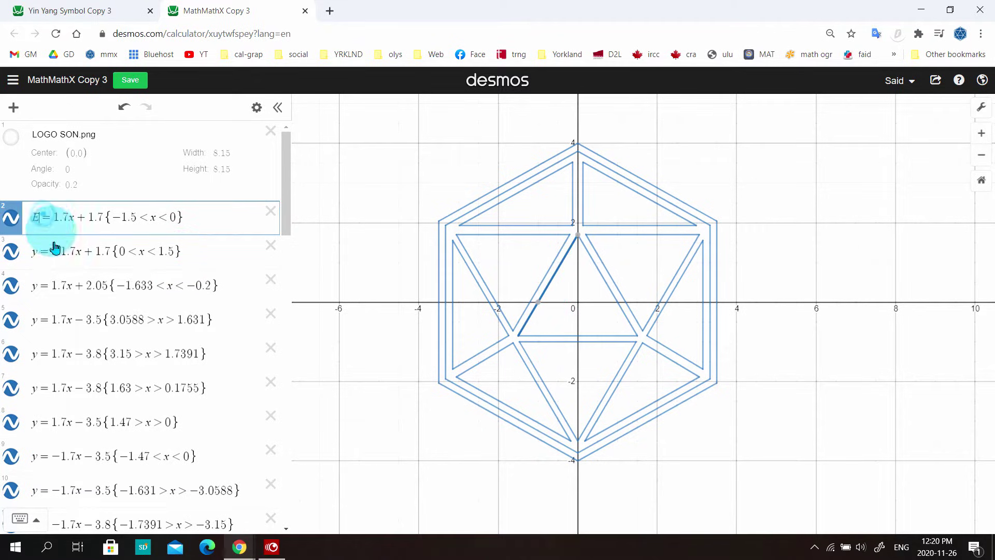
{"action": "left_click", "coordinate": [36, 253]}
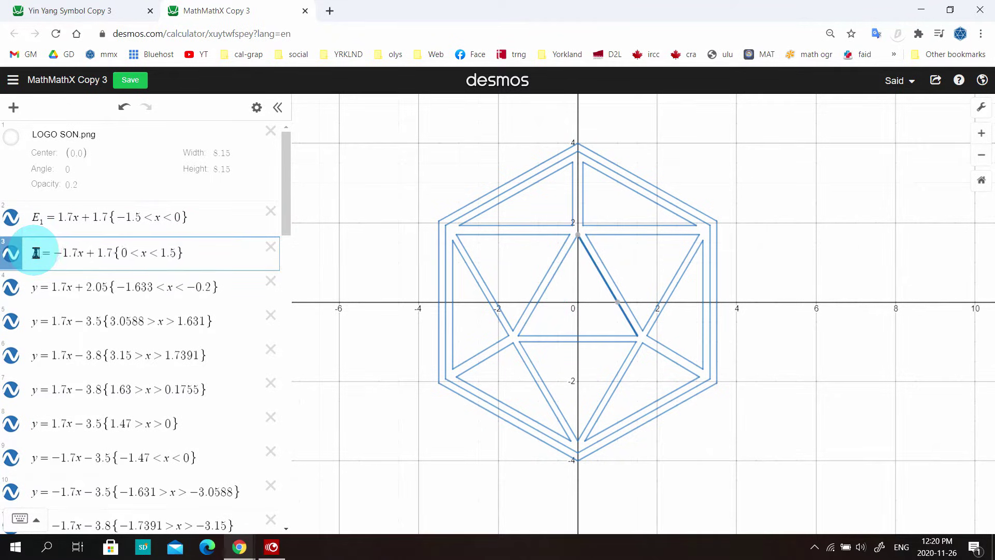
{"action": "key", "text": "Delete"}
{"action": "type", "text": "E_2"}
{"action": "left_click", "coordinate": [36, 287]}
{"action": "key", "text": "Delete"}
{"action": "type", "text": "E_3"}
{"action": "type", "text": "E"}
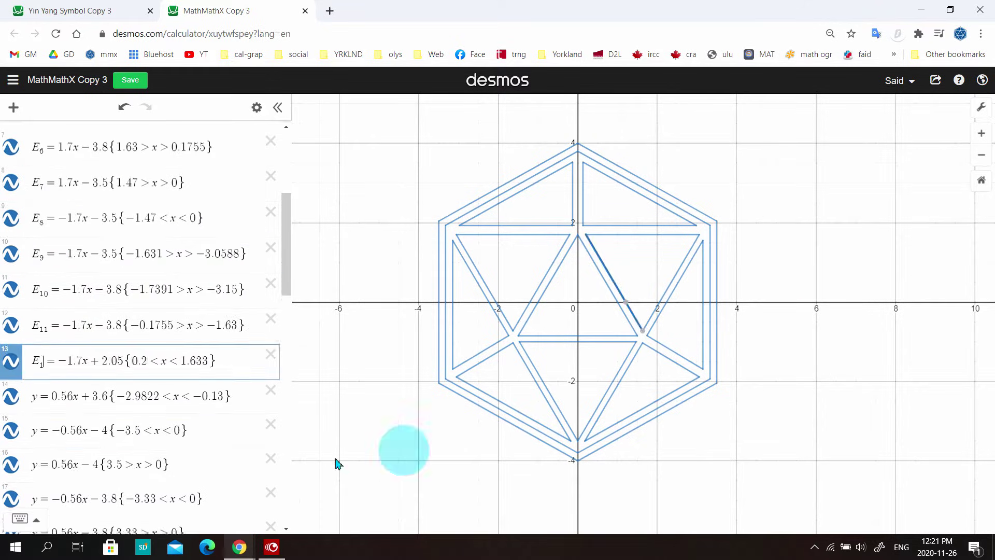
{"action": "type", "text": "_12"}
Step: Name the remaining line equations of the logo in sequence, up to E_42, and add an empty expression after them
{"action": "left_click", "coordinate": [134, 229]}
{"action": "left_click", "coordinate": [33, 422]}
{"action": "left_click_drag", "start_coordinate": [285, 290], "coordinate": [285, 304]}
{"action": "left_click", "coordinate": [36, 299]}
{"action": "key", "text": "Delete"}
{"action": "type", "text": "E_28=0.6x-0.05{-3.06<x<-1.63"}
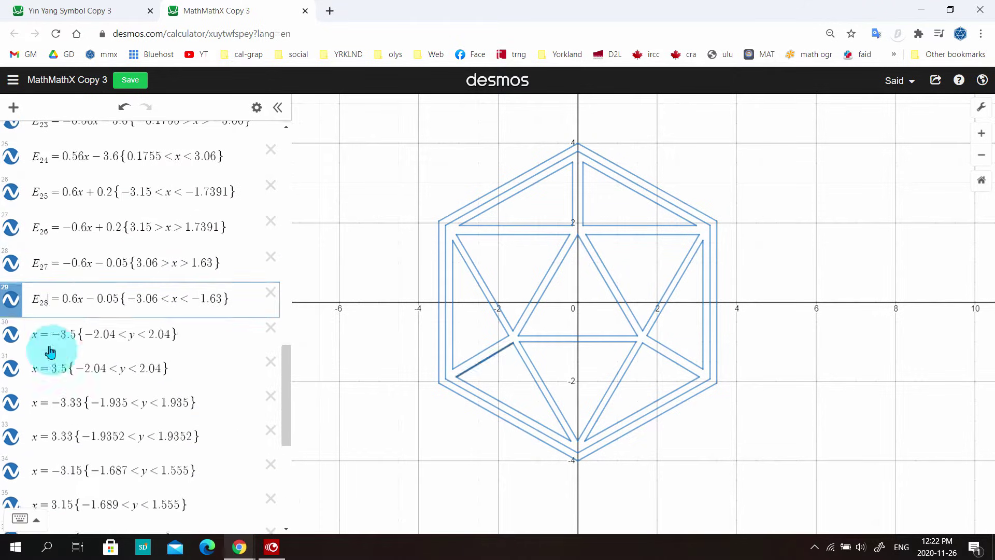
{"action": "type", "text": "85{−1.5 < x < 1.5"}
{"action": "key", "text": "Return"}
Step: Add a folder named Coloring at the end of the expression list, with an empty expression inside it
{"action": "left_click", "coordinate": [13, 107]}
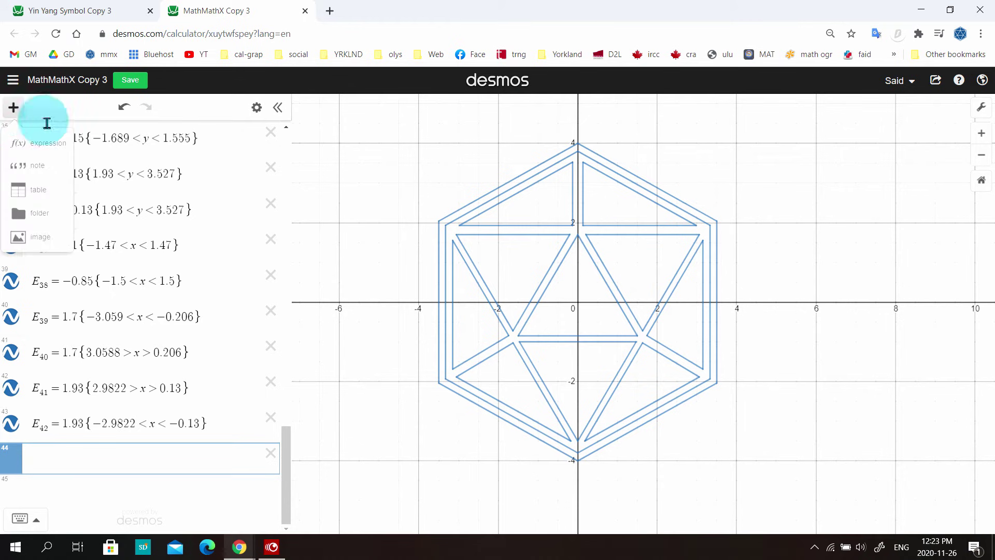
{"action": "left_click", "coordinate": [29, 212]}
{"action": "type", "text": "Coloring"}
{"action": "key", "text": "Return"}
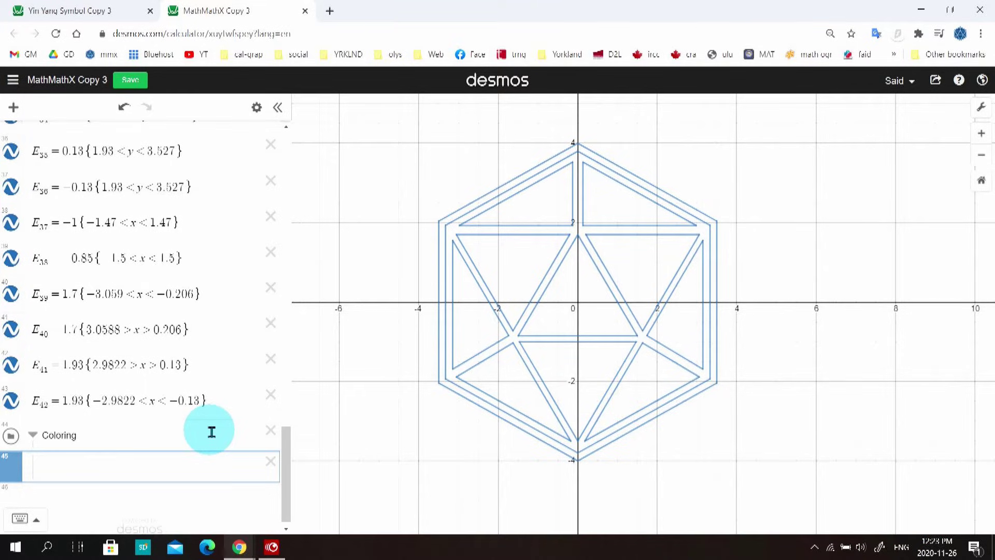
Step: Identify the central triangle's right and bottom edge equations, then shade its right half with E_38 < y < E_2 in the Coloring folder
{"action": "left_click", "coordinate": [605, 283]}
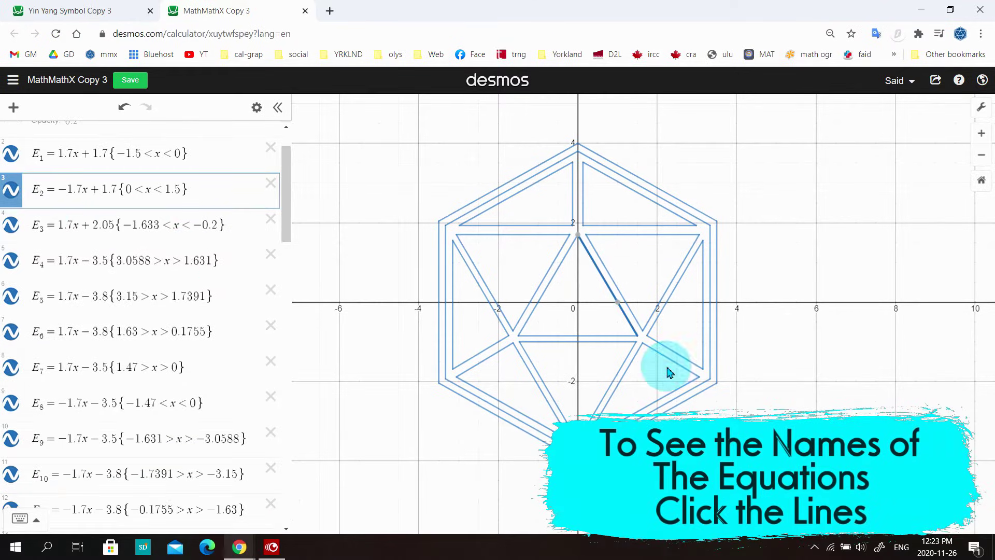
{"action": "left_click", "coordinate": [615, 337]}
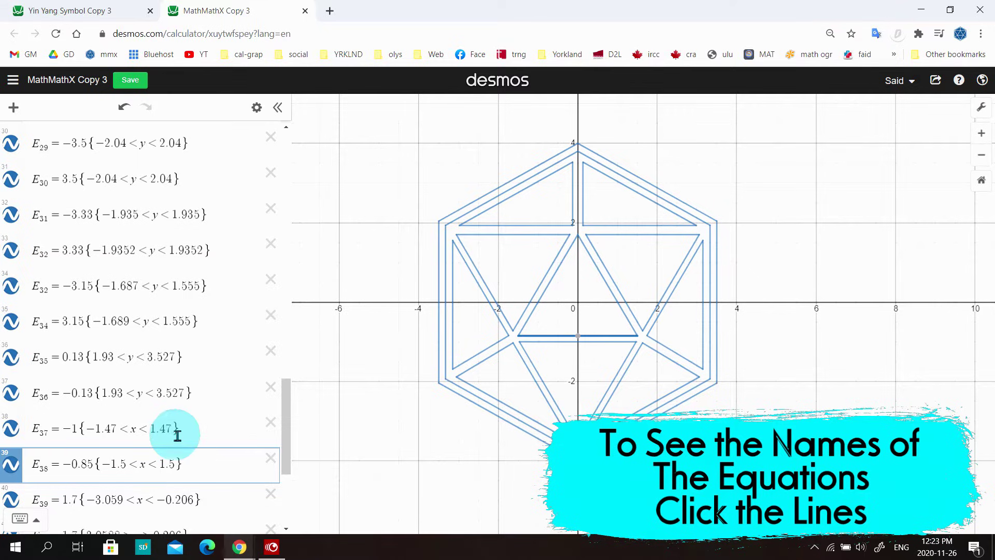
{"action": "scroll", "coordinate": [171, 417], "scroll_direction": "down", "scroll_amount": 4}
{"action": "left_click", "coordinate": [104, 467]}
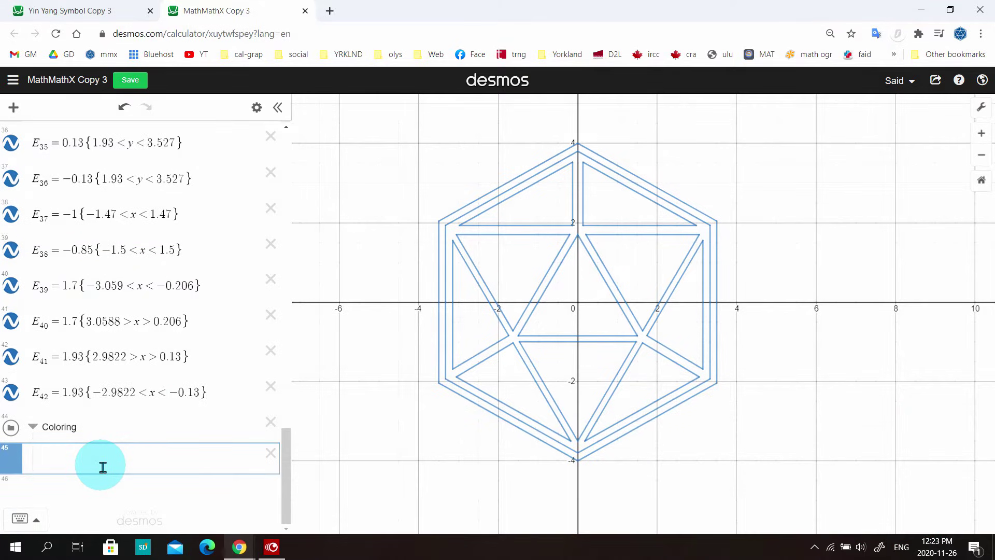
{"action": "type", "text": "y<E_2"}
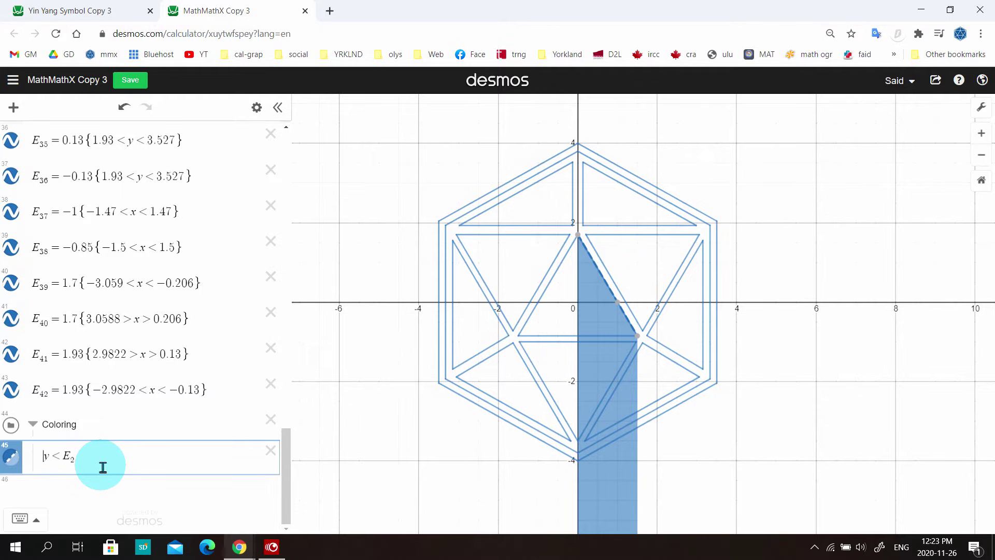
{"action": "key", "text": "Home"}
{"action": "type", "text": "<"}
{"action": "type", "text": "E38"}
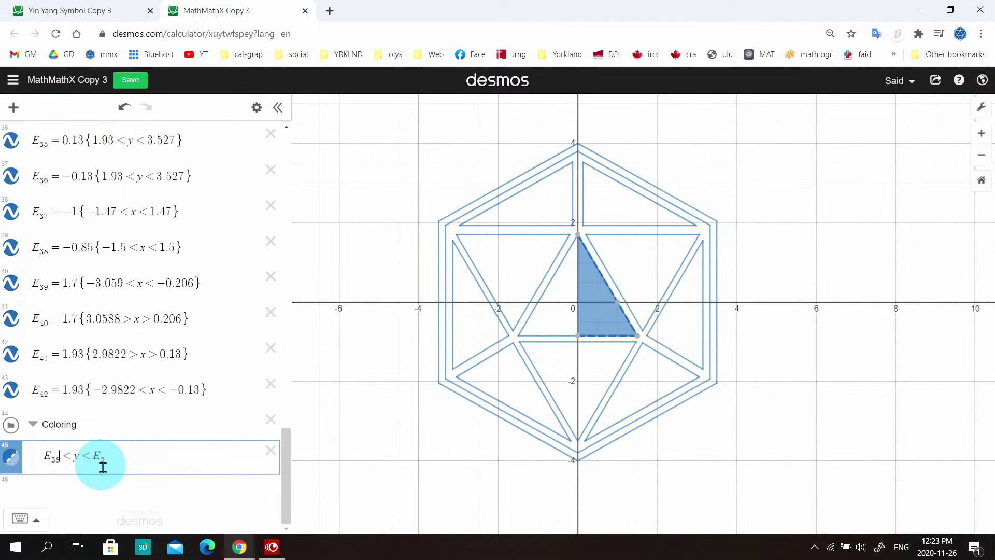
{"action": "left_click", "coordinate": [576, 274]}
Step: Turn off the boundary lines of the E_38 < y < E_2 shading, keeping its blue fill
{"action": "left_click", "coordinate": [257, 107]}
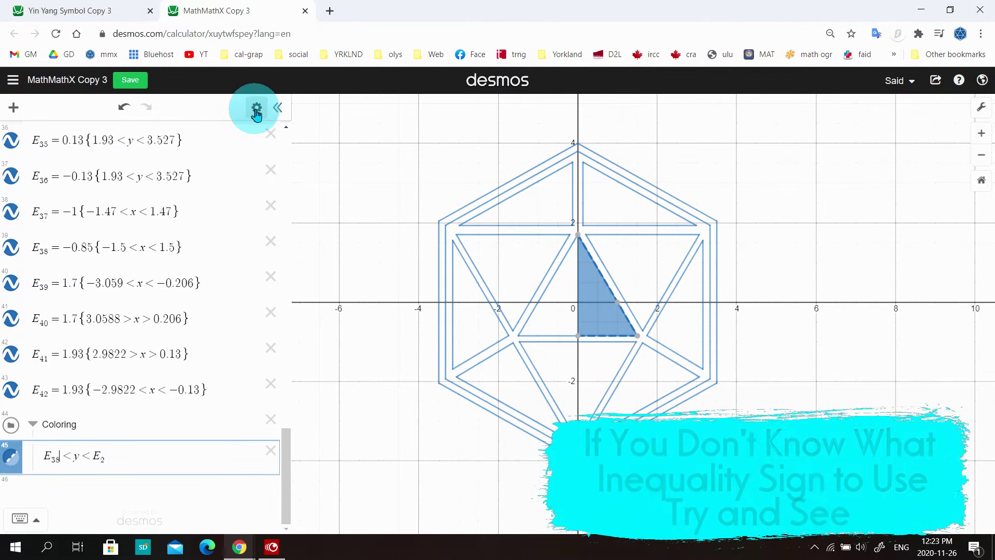
{"action": "left_click", "coordinate": [13, 457]}
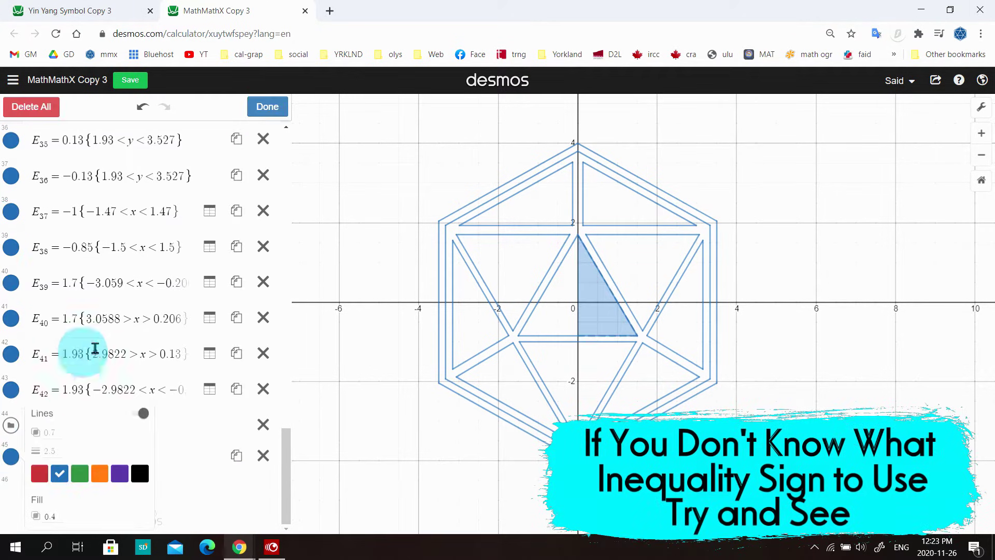
{"action": "left_click", "coordinate": [371, 420]}
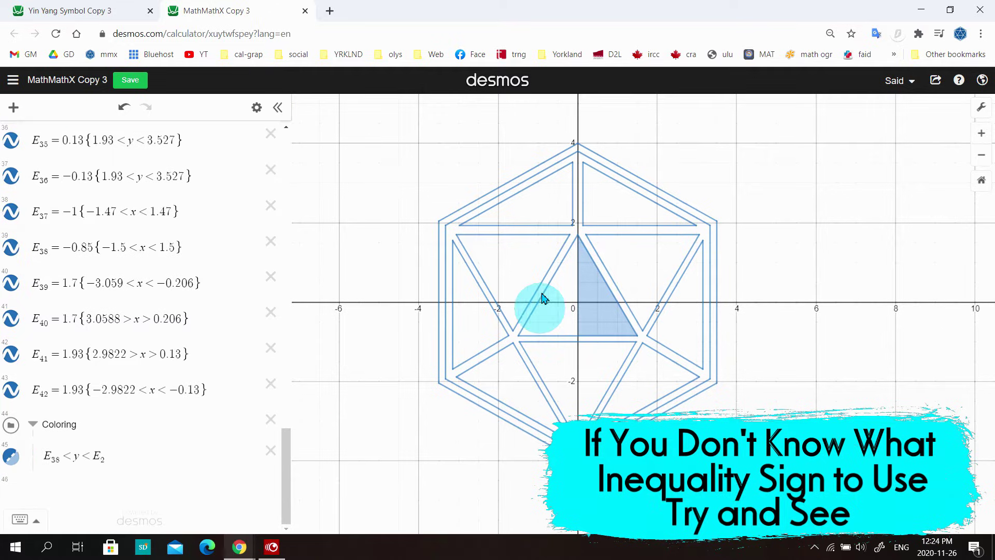
Step: Shade the left half of the central triangle with E_38 < y < E_1 in the Coloring folder
{"action": "left_click", "coordinate": [116, 484]}
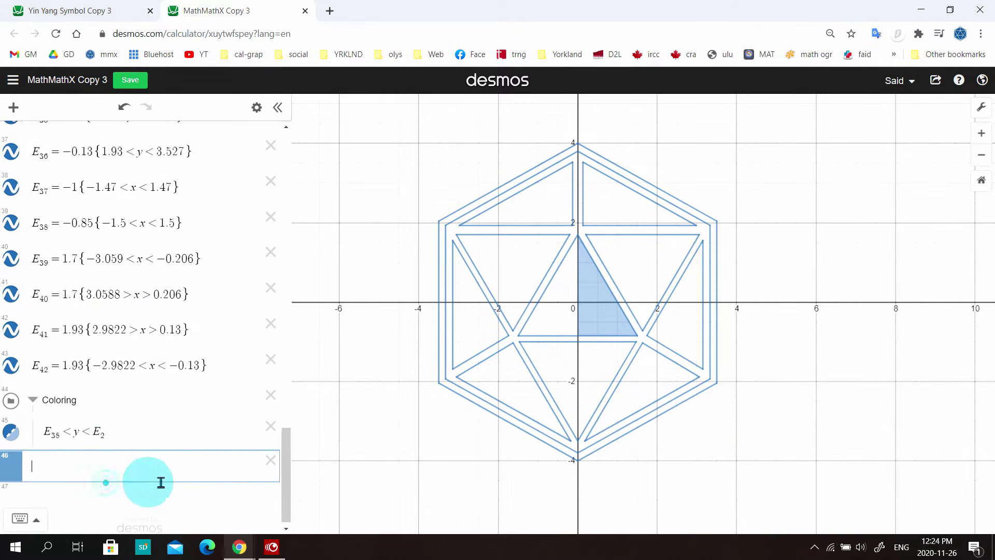
{"action": "left_click", "coordinate": [559, 273]}
{"action": "scroll", "coordinate": [142, 356], "scroll_direction": "down", "scroll_amount": 10}
{"action": "left_click", "coordinate": [179, 465]}
{"action": "type", "text": "E_38"}
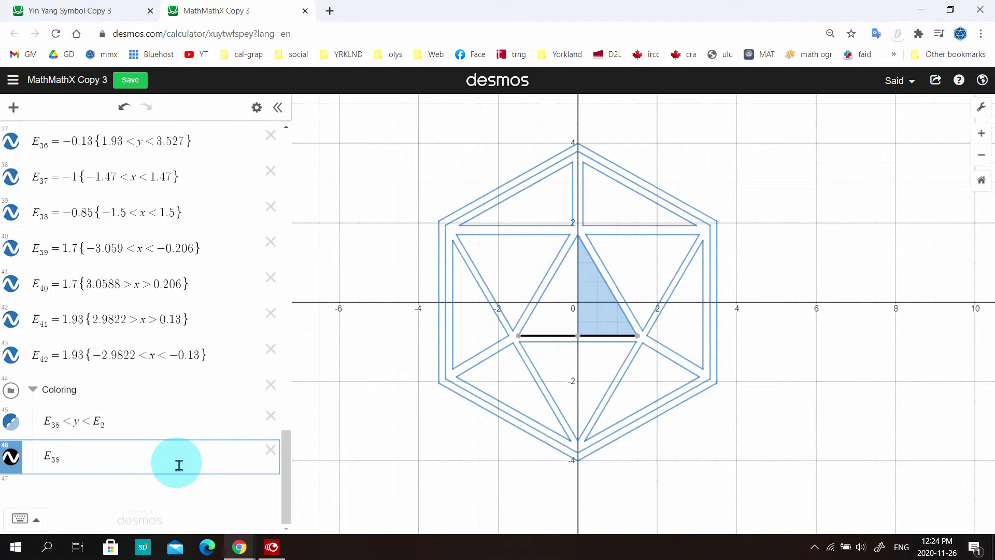
{"action": "type", "text": "<y<"}
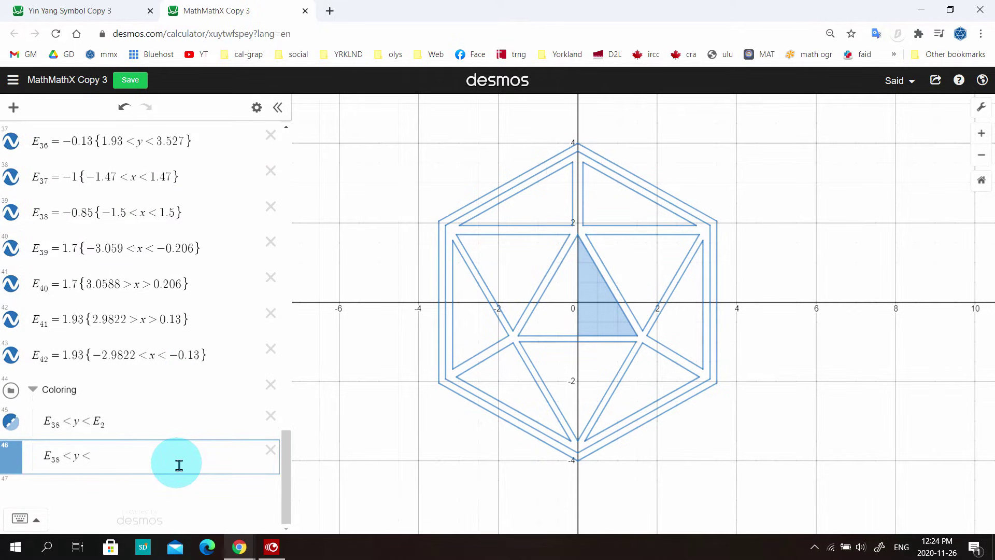
{"action": "type", "text": "E_1"}
{"action": "key", "text": "Return"}
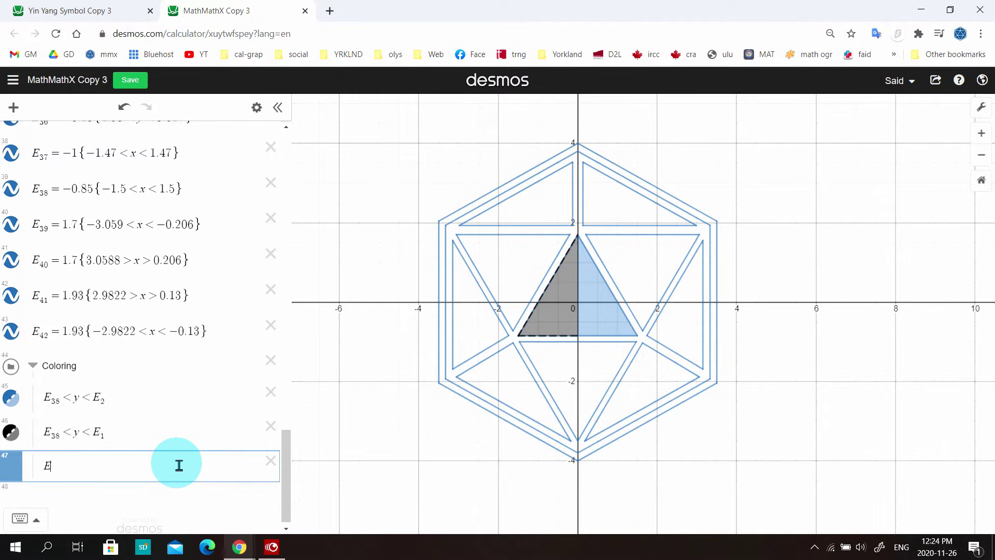
Step: Identify the edges of the triangle left of the central one and shade it with E_3 < y < E_39 and E_9 < y < E_39
{"action": "left_click", "coordinate": [537, 236]}
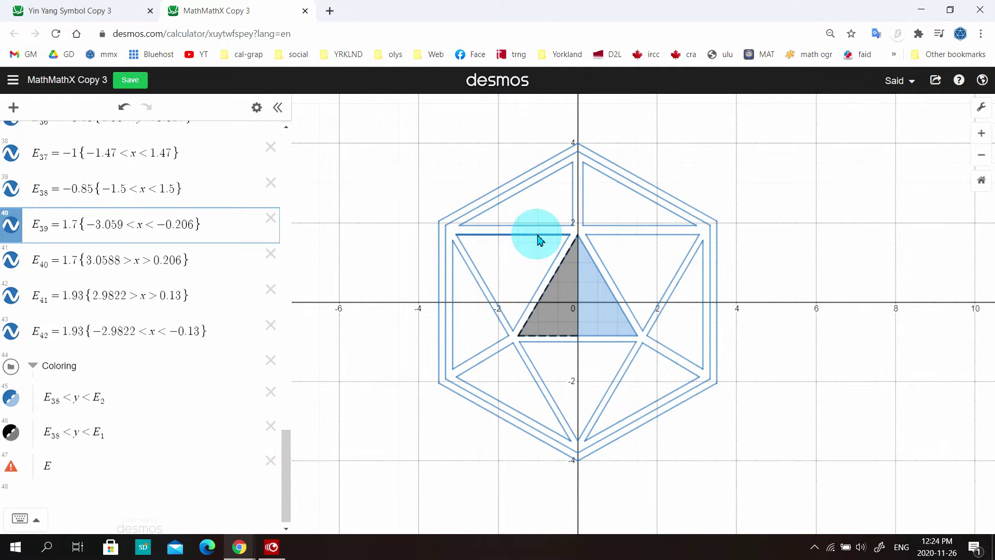
{"action": "left_click", "coordinate": [554, 263]}
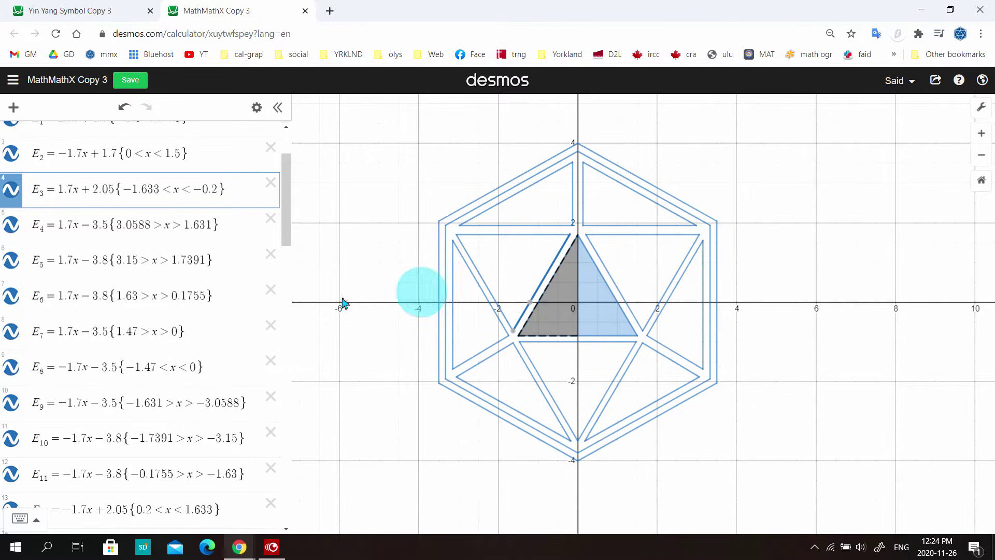
{"action": "left_click", "coordinate": [101, 457]}
{"action": "type", "text": "y<E_39"}
{"action": "key", "text": "Home"}
{"action": "type", "text": "E_3<"}
{"action": "key", "text": "Return"}
{"action": "type", "text": "E_9<y<E_39"}
{"action": "key", "text": "Return"}
Step: Shade the triangle right of the central one with E_4 < y < E_40 and E_12 < y < E_40
{"action": "type", "text": "E_4<y<E_40"}
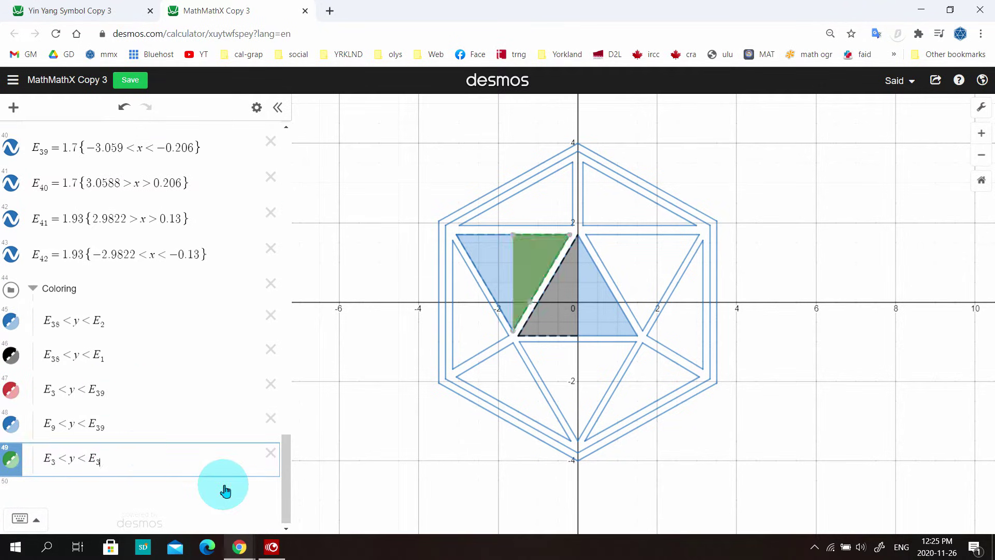
{"action": "key", "text": "Return"}
{"action": "type", "text": "E_12<y<E_40"}
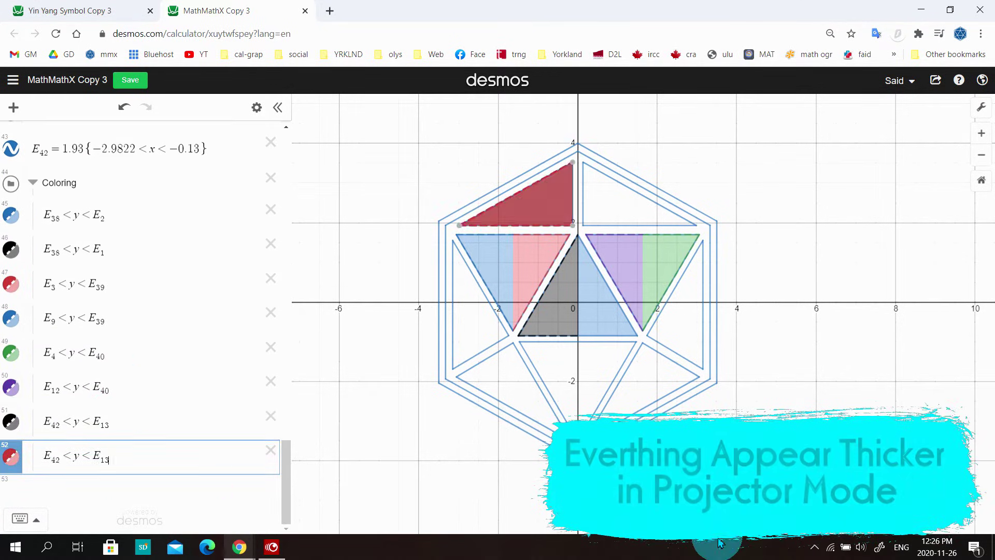
Step: Turn on Projector Mode for the graph and close the graph settings
{"action": "left_click", "coordinate": [905, 123]}
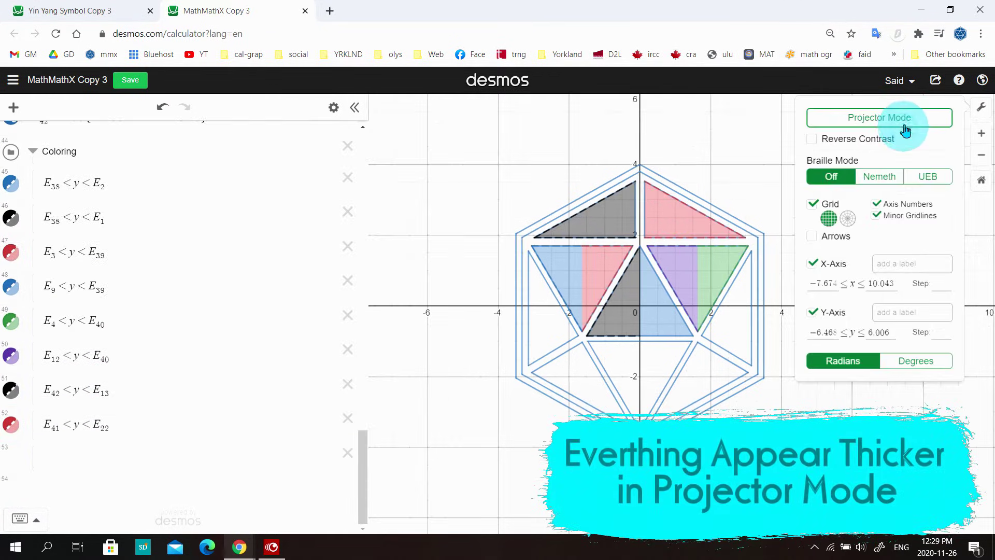
{"action": "left_click", "coordinate": [518, 216]}
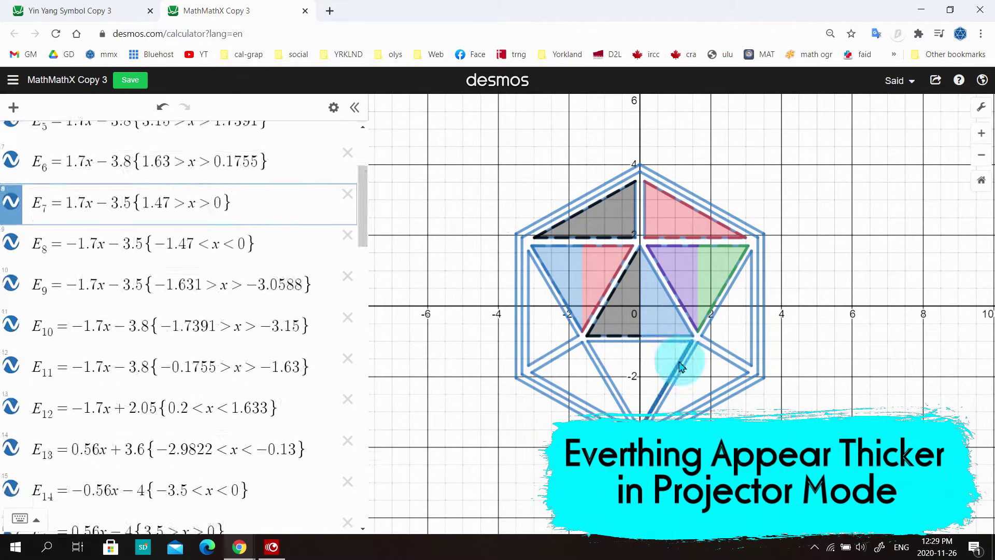
Step: Try to shade the hexagon's left border strip between its two vertical lines with E_31 > x > E_29
{"action": "left_click", "coordinate": [261, 419]}
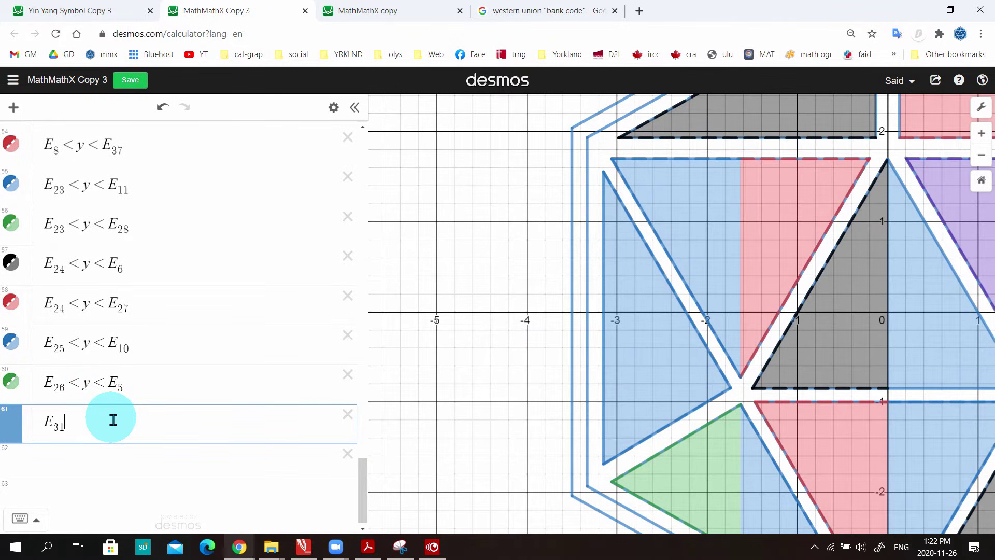
{"action": "type", "text": "<"}
{"action": "type", "text": "E"}
{"action": "type", "text": "29"}
{"action": "key", "text": "Left"}
{"action": "key", "text": "Left"}
{"action": "key", "text": "Left"}
{"action": "key", "text": "Left"}
{"action": "key", "text": "BackSpace"}
{"action": "type", "text": "> x >"}
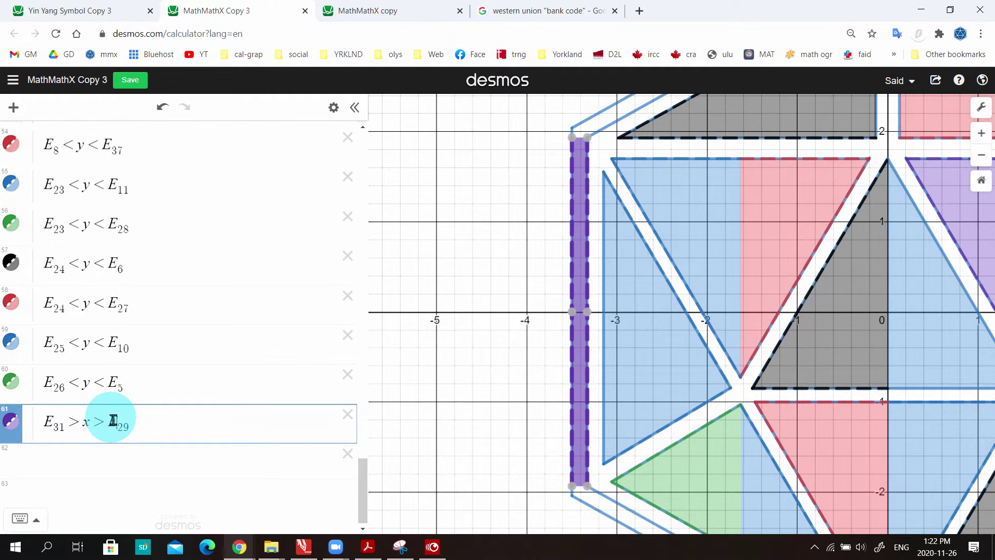
{"action": "key", "text": "Return"}
Step: Shade the hexagon's upper-left border strip with E_20 < y < E_21
{"action": "scroll", "coordinate": [567, 295], "scroll_direction": "down", "scroll_amount": 3}
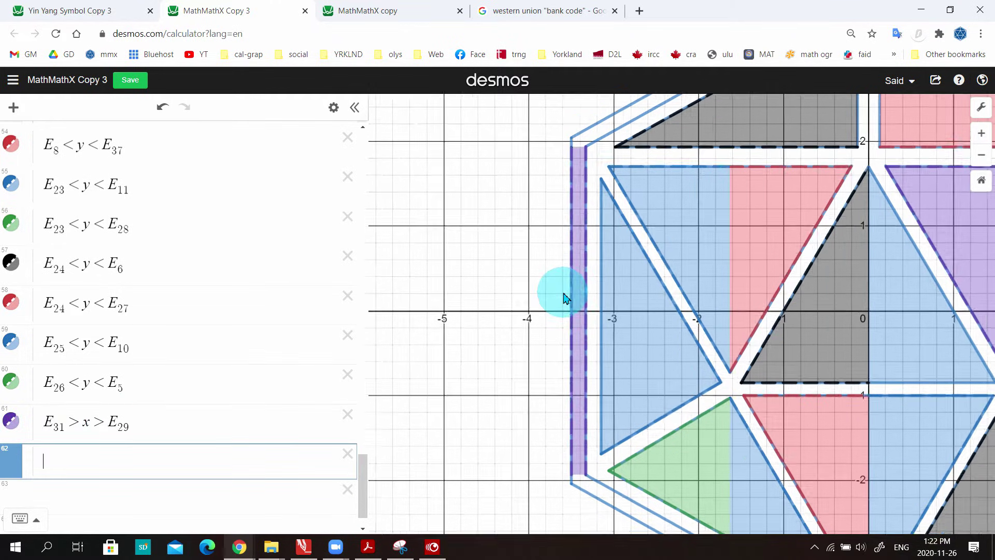
{"action": "scroll", "coordinate": [555, 299], "scroll_direction": "up", "scroll_amount": 2}
{"action": "type", "text": "E20<y<E21"}
{"action": "key", "text": "Return"}
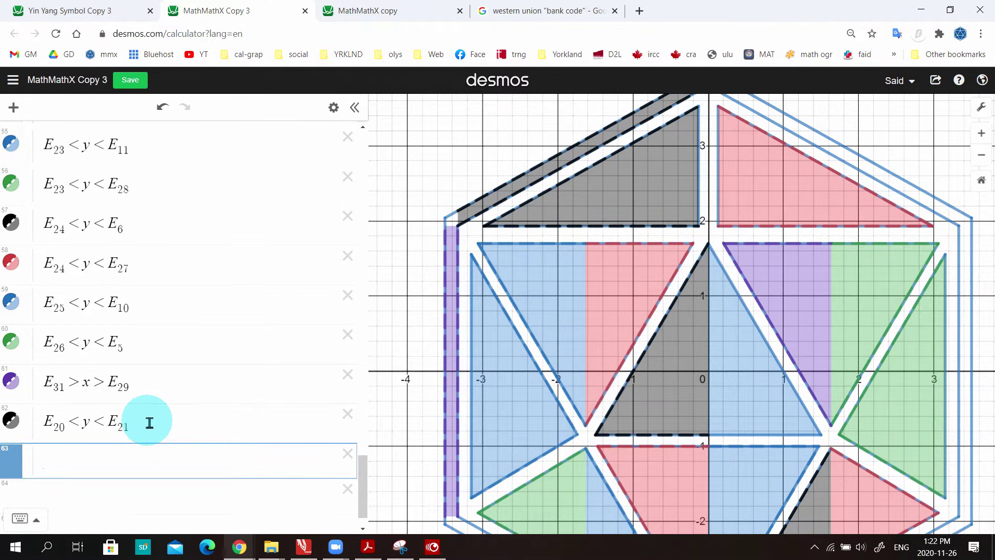
Step: Identify the outer edges above and below the left border strip, and shade between them with E_14 < y < E_21
{"action": "left_click", "coordinate": [453, 219]}
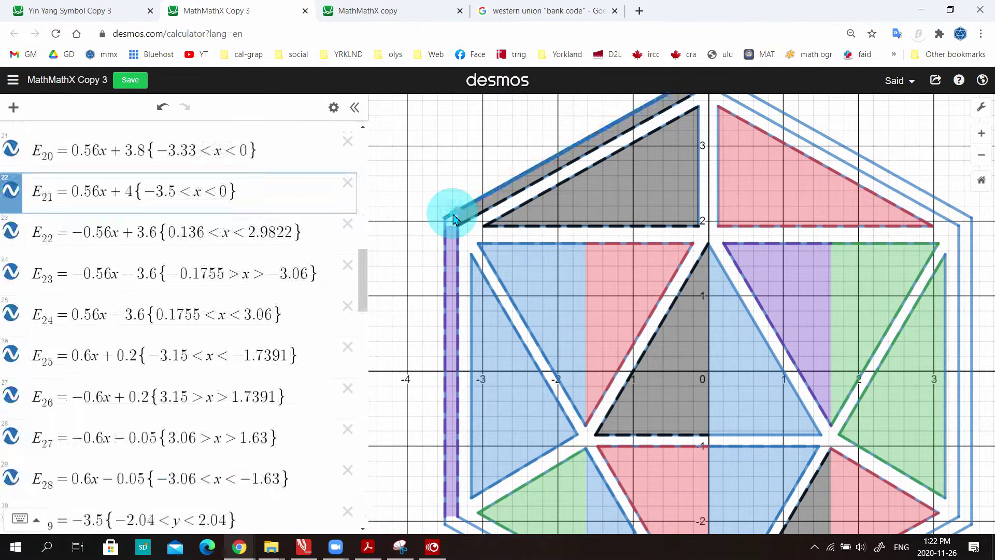
{"action": "scroll", "coordinate": [456, 263], "scroll_direction": "down", "scroll_amount": 1}
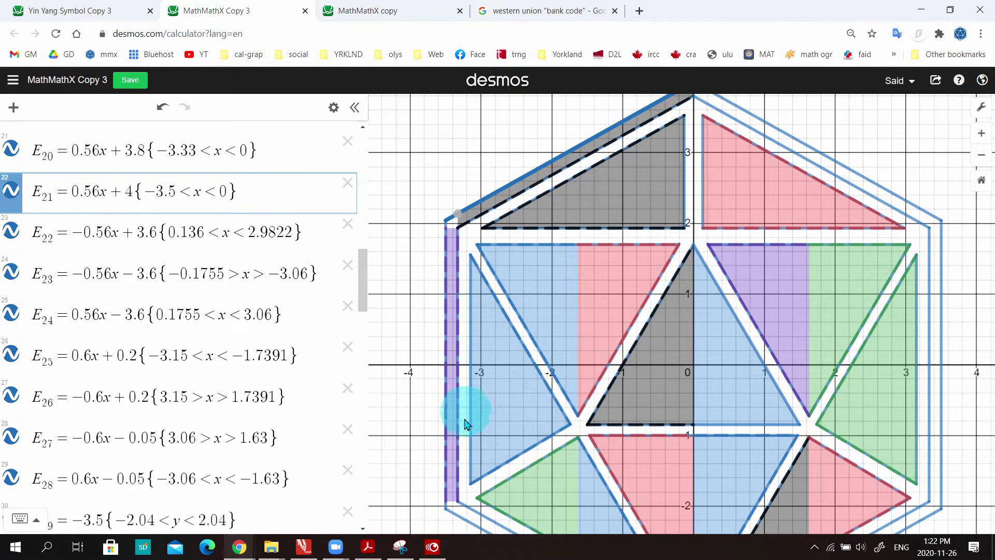
{"action": "left_click", "coordinate": [453, 510]}
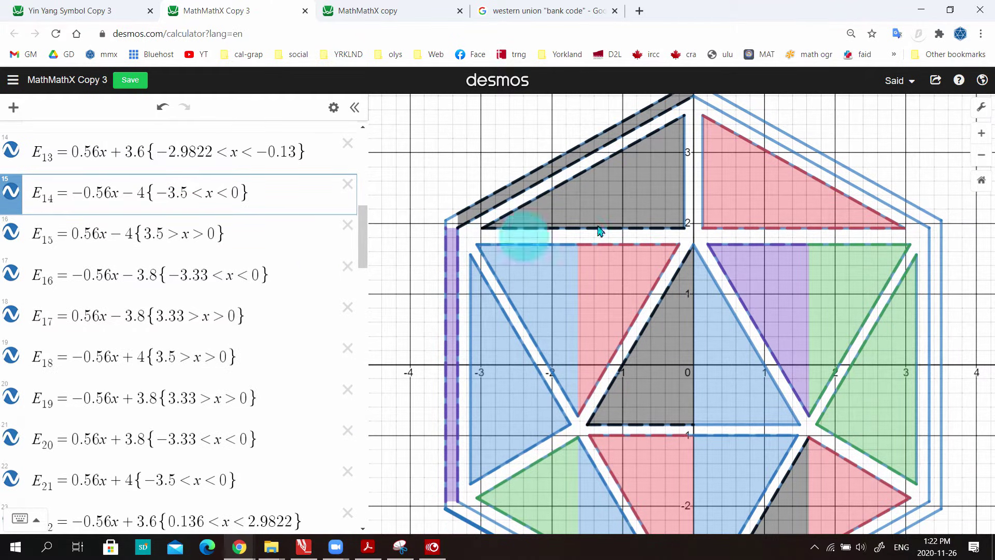
{"action": "scroll", "coordinate": [306, 328], "scroll_direction": "down", "scroll_amount": 20}
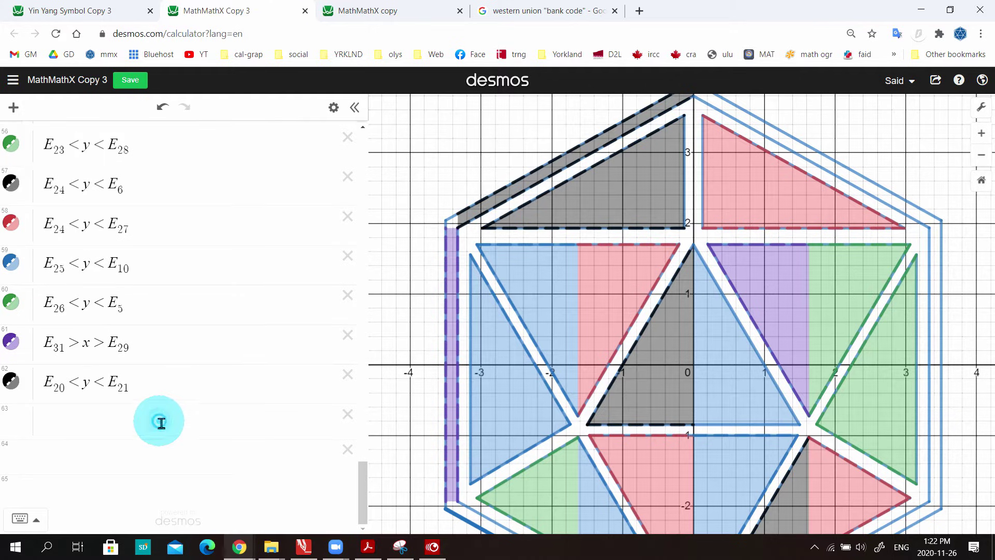
{"action": "left_click", "coordinate": [163, 421]}
{"action": "type", "text": "E_14"}
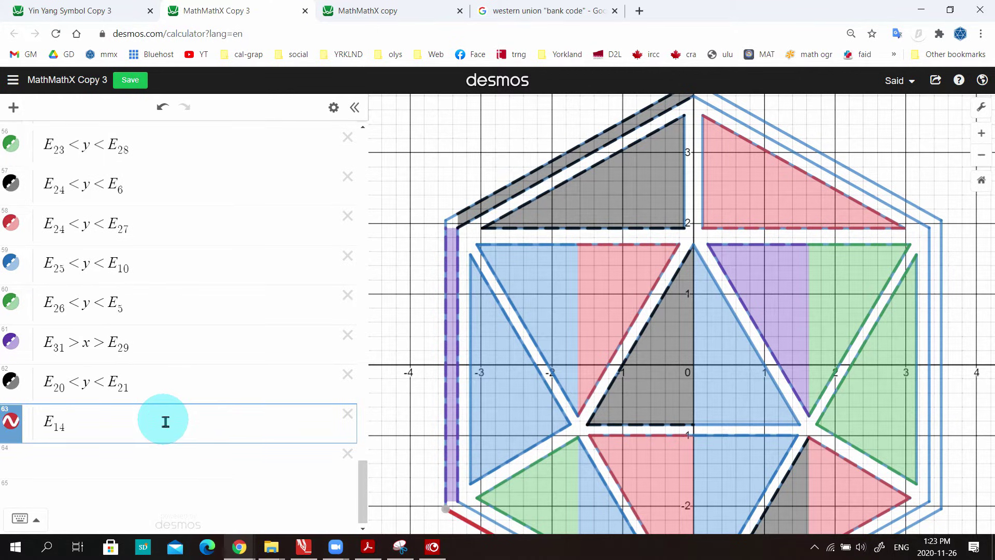
{"action": "type", "text": "<y<E_21{"}
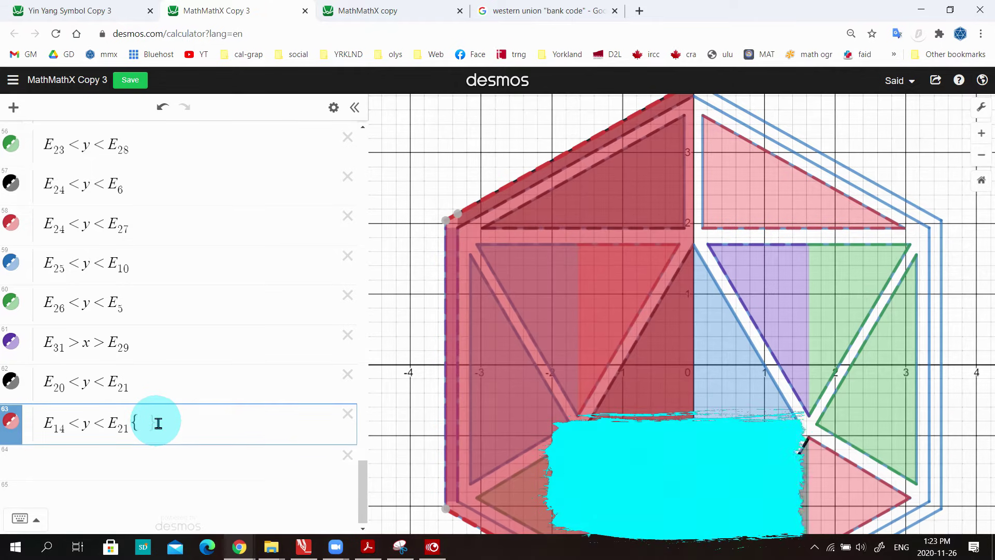
Step: Restrict the E_14 < y < E_21 shading to x < -3.33 and delete the E_31 > x > E_29 shading
{"action": "type", "text": "x<-"}
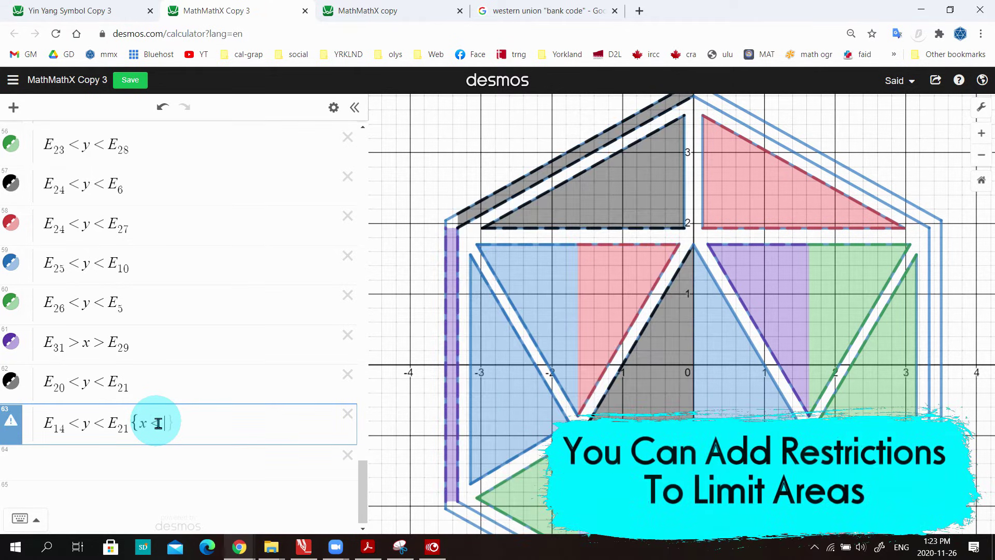
{"action": "type", "text": "3.33"}
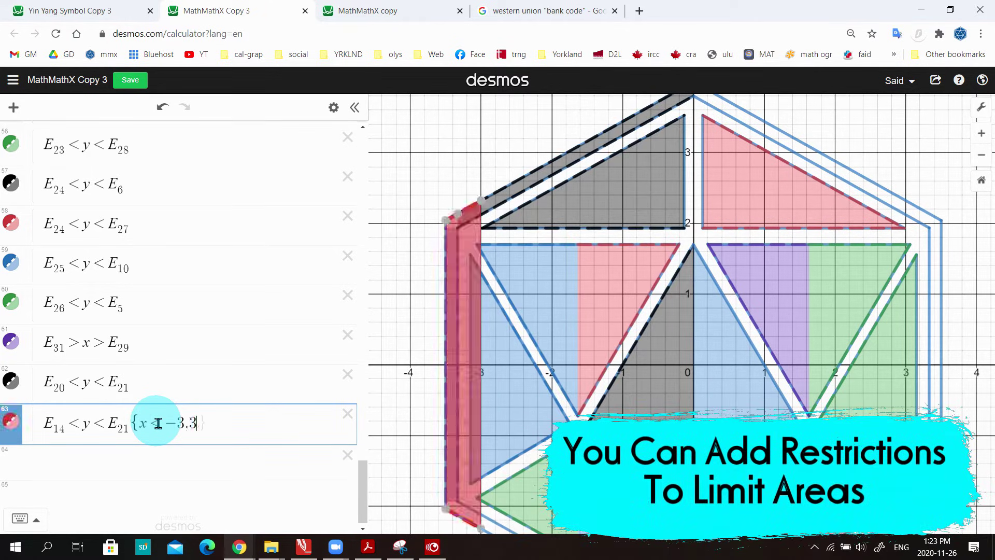
{"action": "key", "text": "Left"}
{"action": "key", "text": "Left"}
{"action": "key", "text": "Left"}
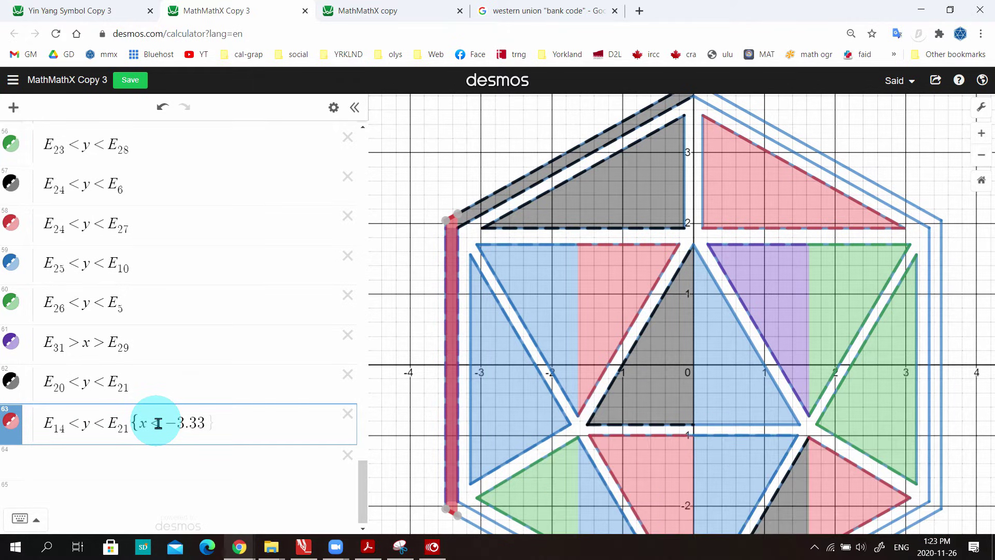
{"action": "key", "text": "Return"}
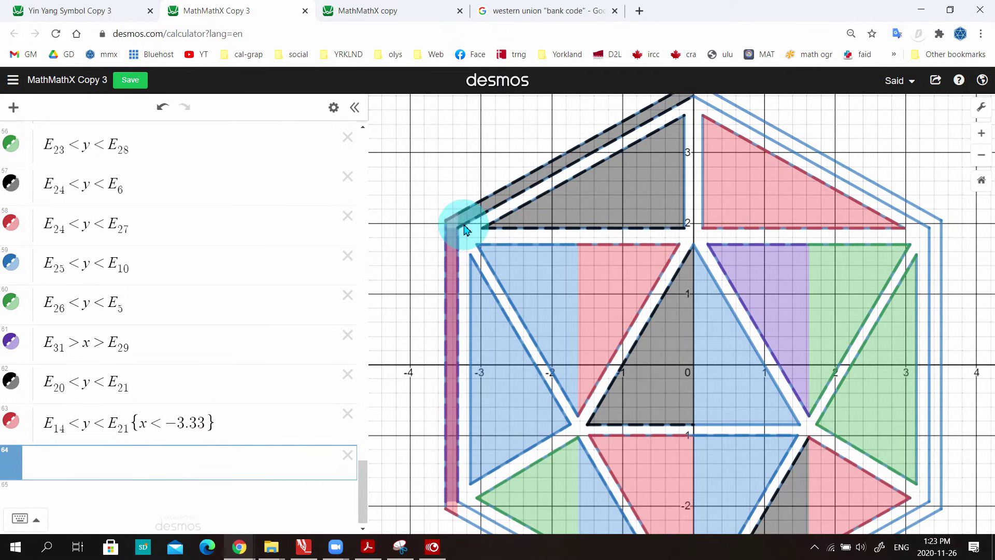
{"action": "left_click", "coordinate": [347, 335]}
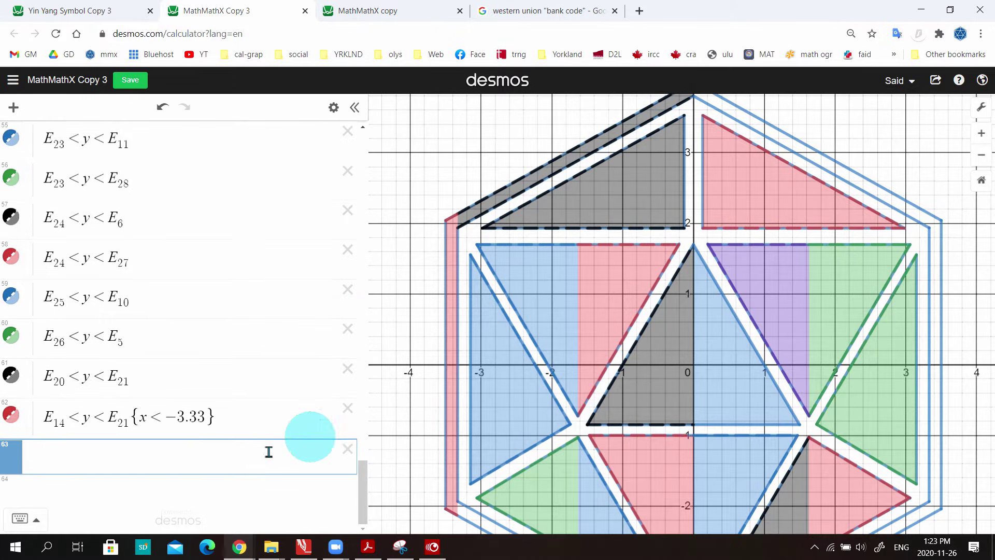
Step: Shade the hexagon's upper-right border strip with E_19 < y < E_18
{"action": "scroll", "coordinate": [599, 393], "scroll_direction": "down", "scroll_amount": 2}
{"action": "left_click", "coordinate": [162, 466]}
{"action": "type", "text": "E_19<y<E_18"}
{"action": "key", "text": "Return"}
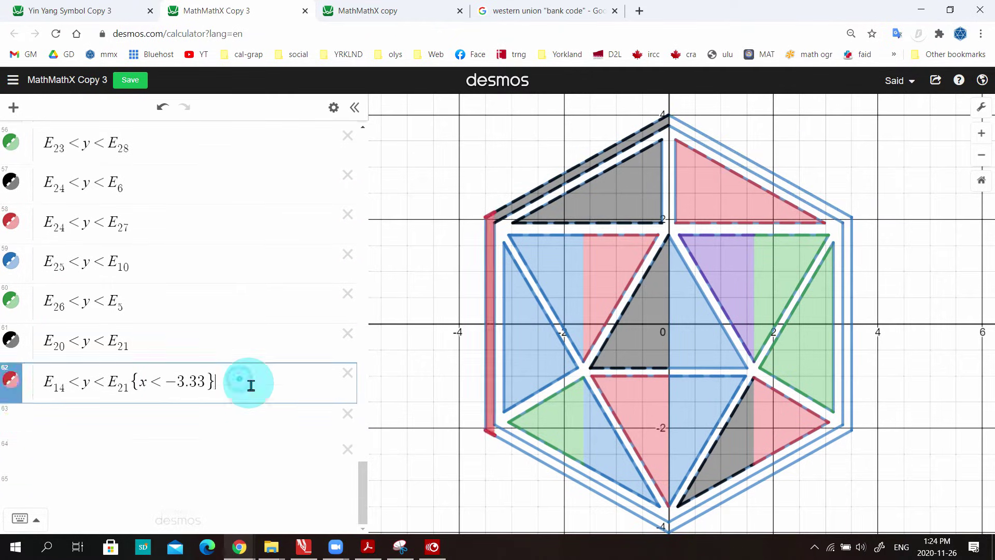